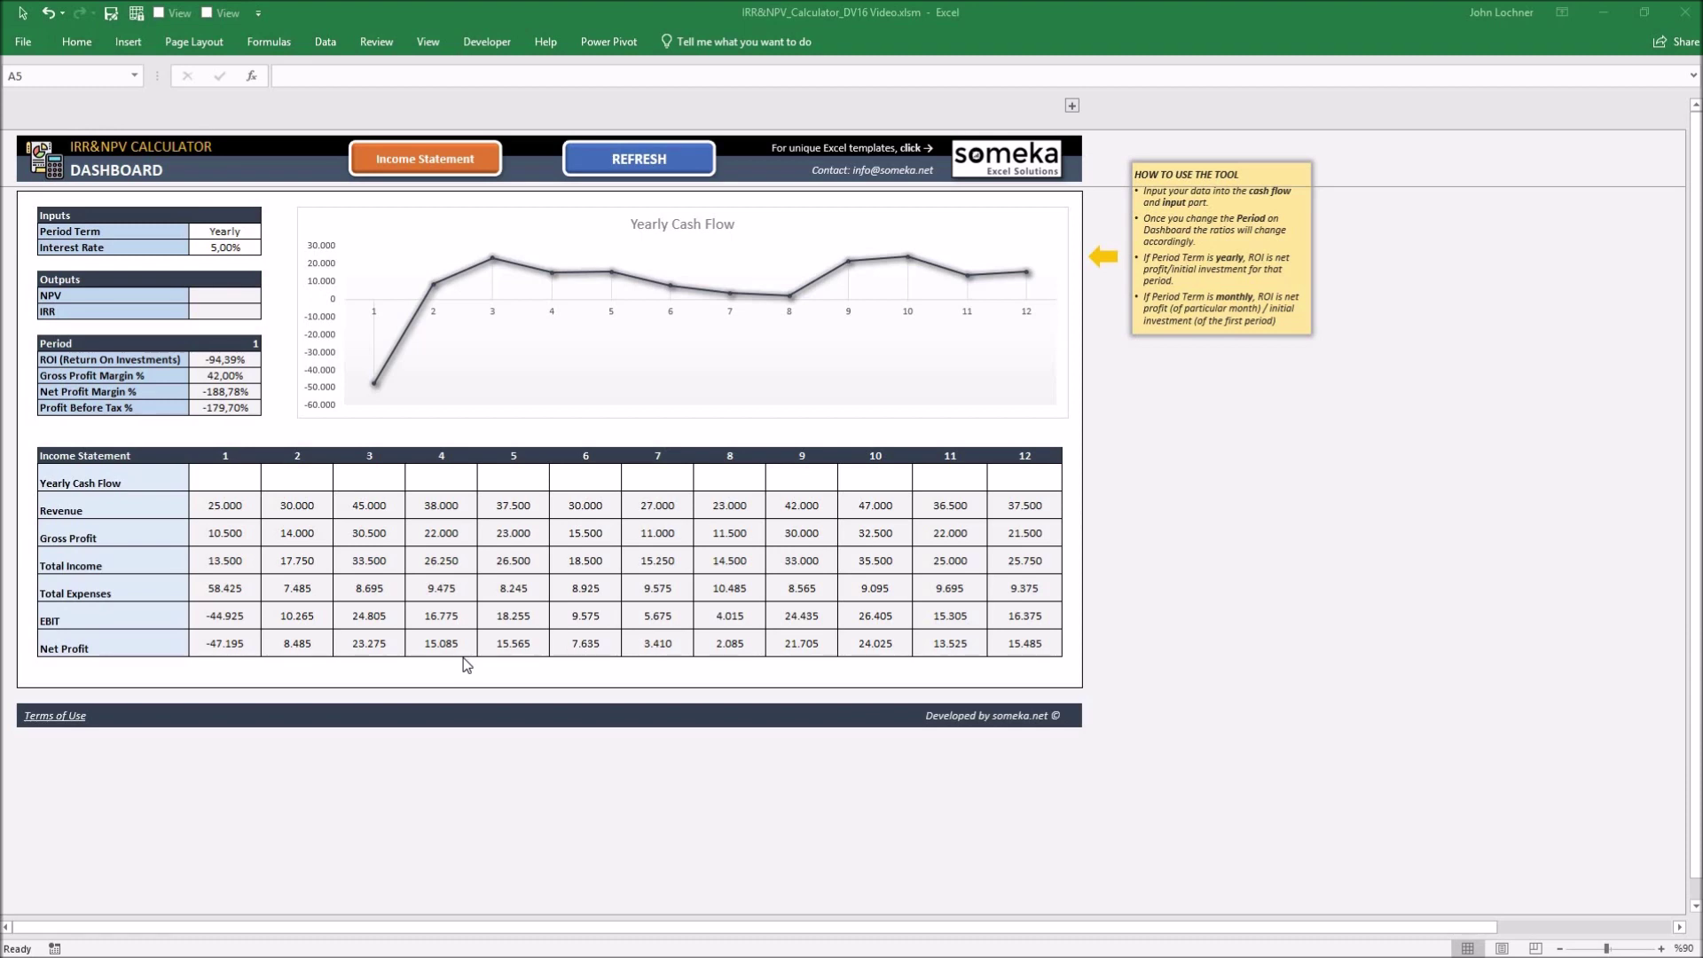
Go from the IRR & NPV dashboard to the Database sheet using the orange Income Statement button
{"action": "left_click", "coordinate": [429, 157]}
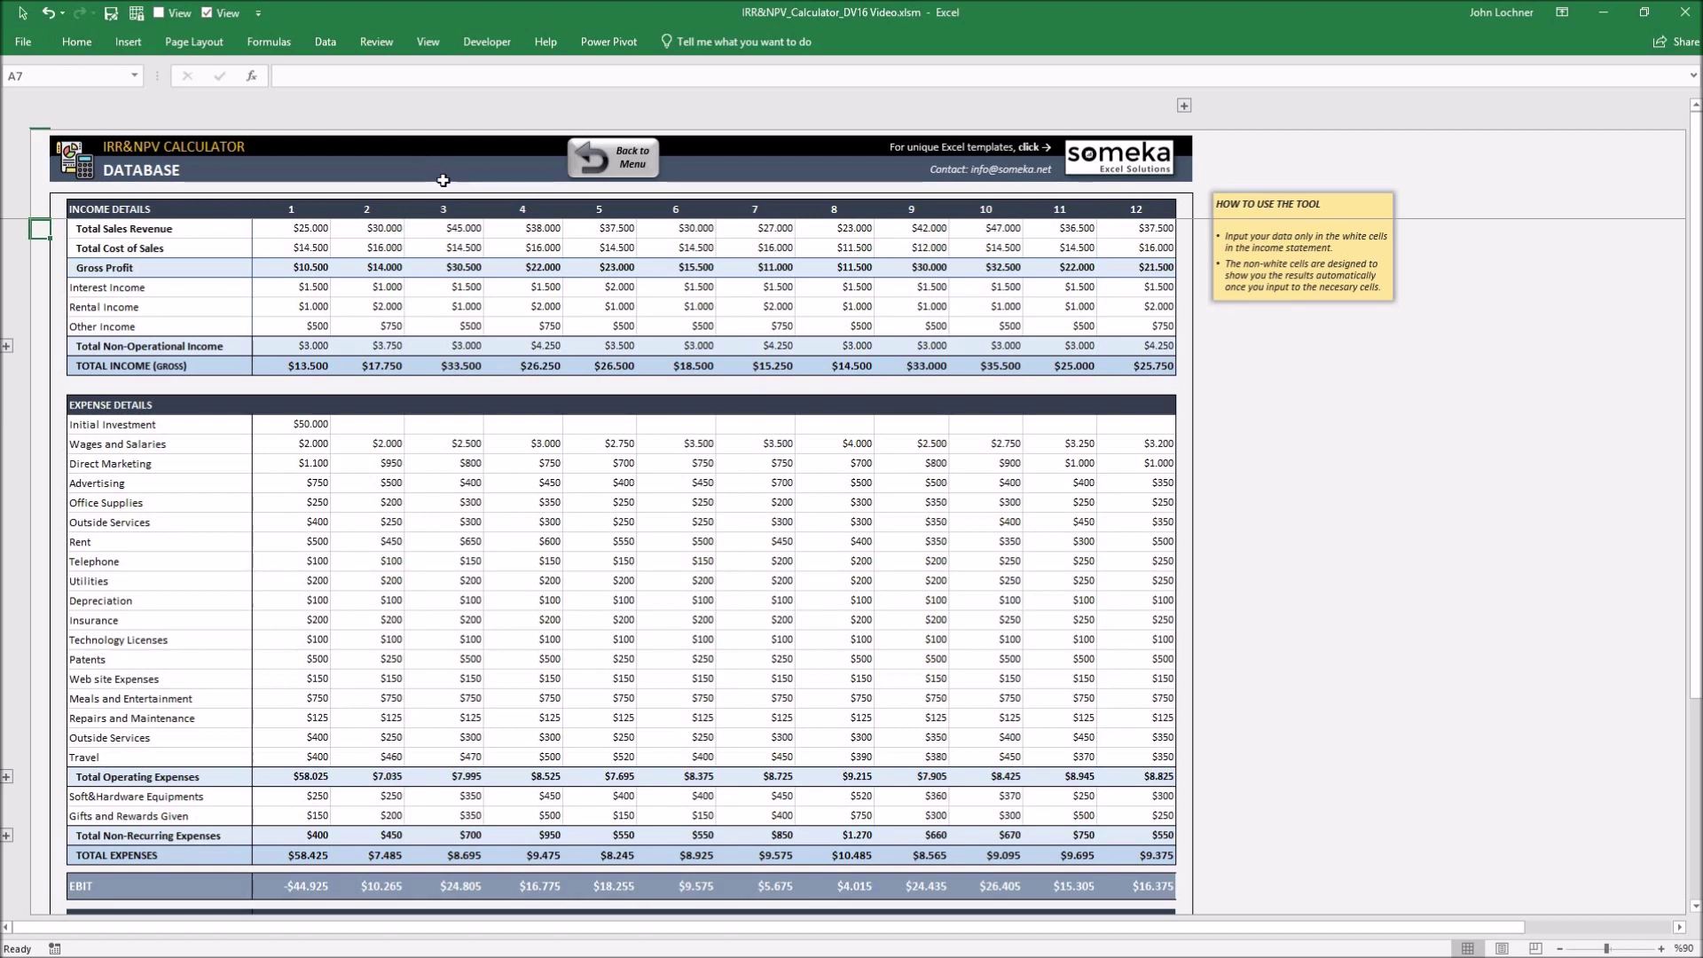
Select sample ranges: periods 1–12, the other income labels, and period 1 Advertising
{"action": "left_click_drag", "start_coordinate": [295, 209], "coordinate": [1152, 209]}
{"action": "left_click_drag", "start_coordinate": [88, 288], "coordinate": [89, 328]}
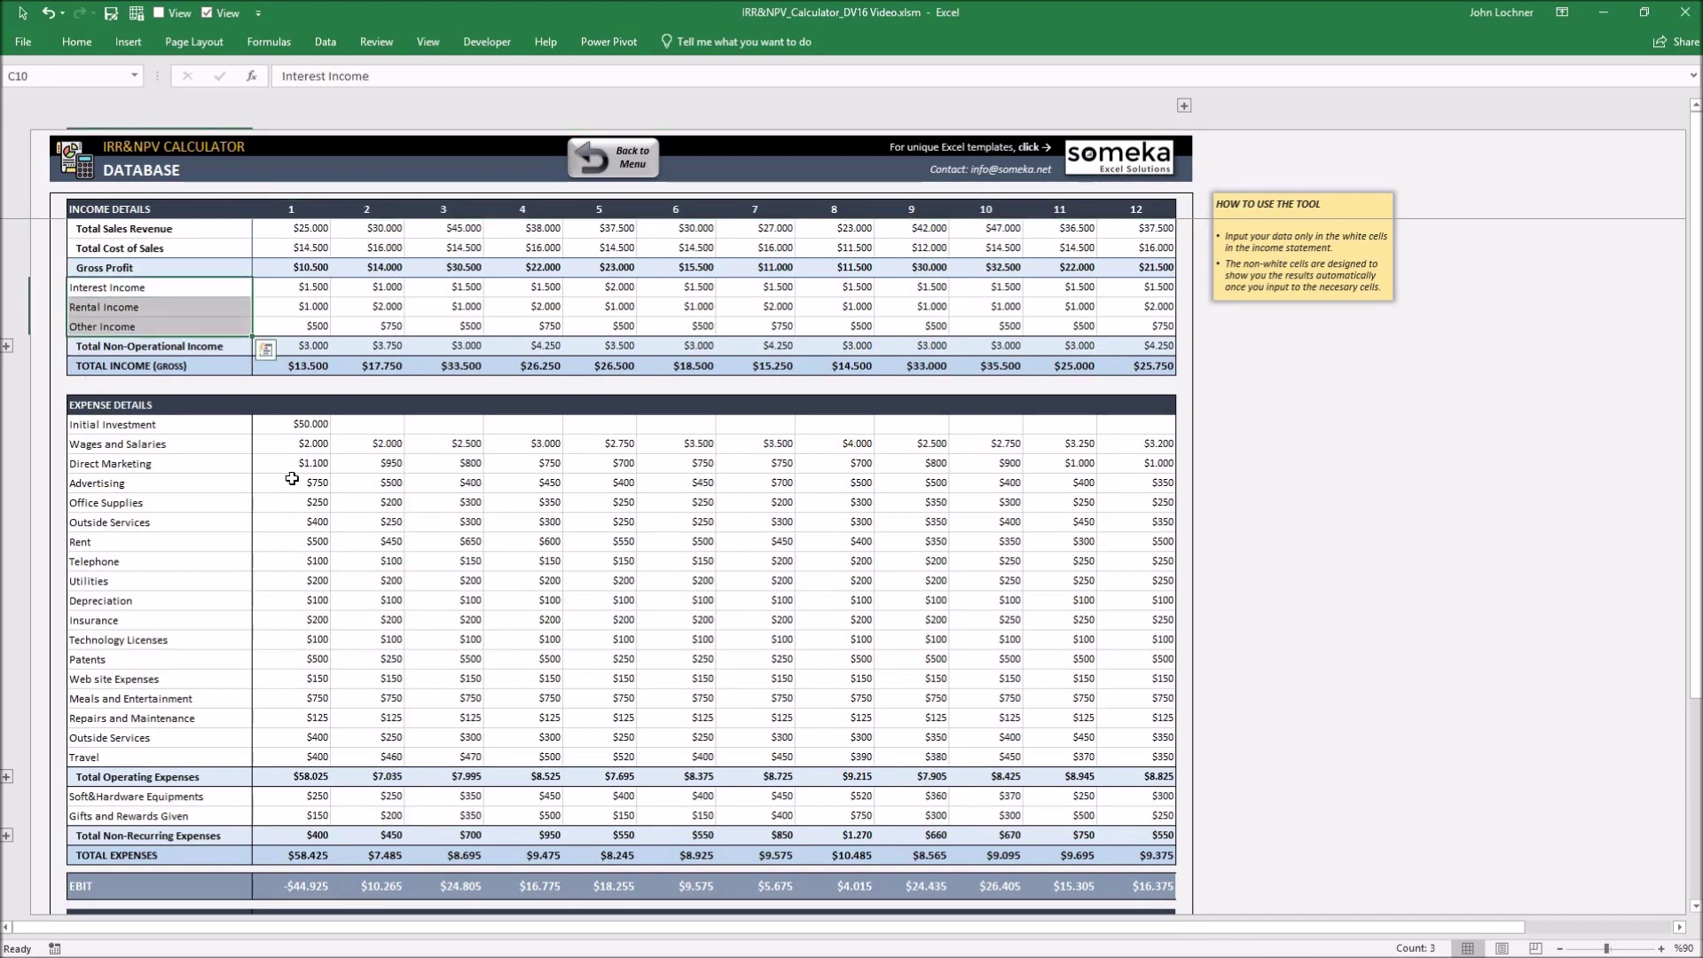
{"action": "left_click", "coordinate": [292, 479]}
Expand the grouped period columns 13–18 and the hidden operating and non-recurring expense rows
{"action": "left_click", "coordinate": [1184, 106]}
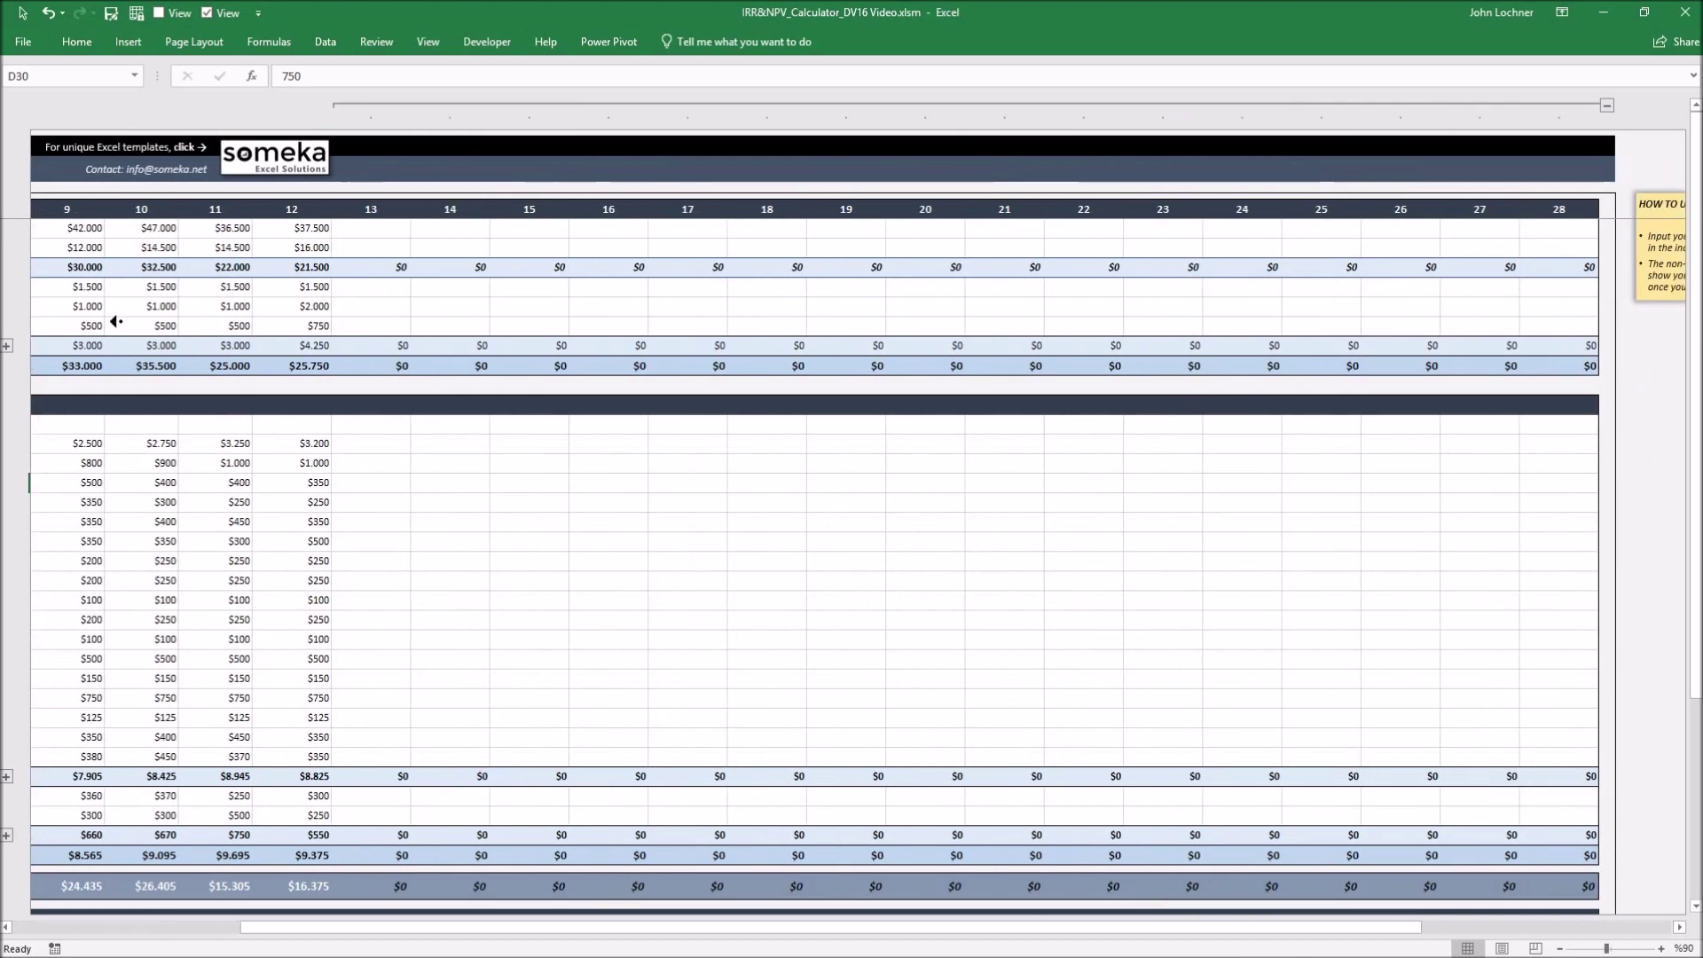
{"action": "scroll", "coordinate": [18, 637], "scroll_direction": "down", "scroll_amount": 4}
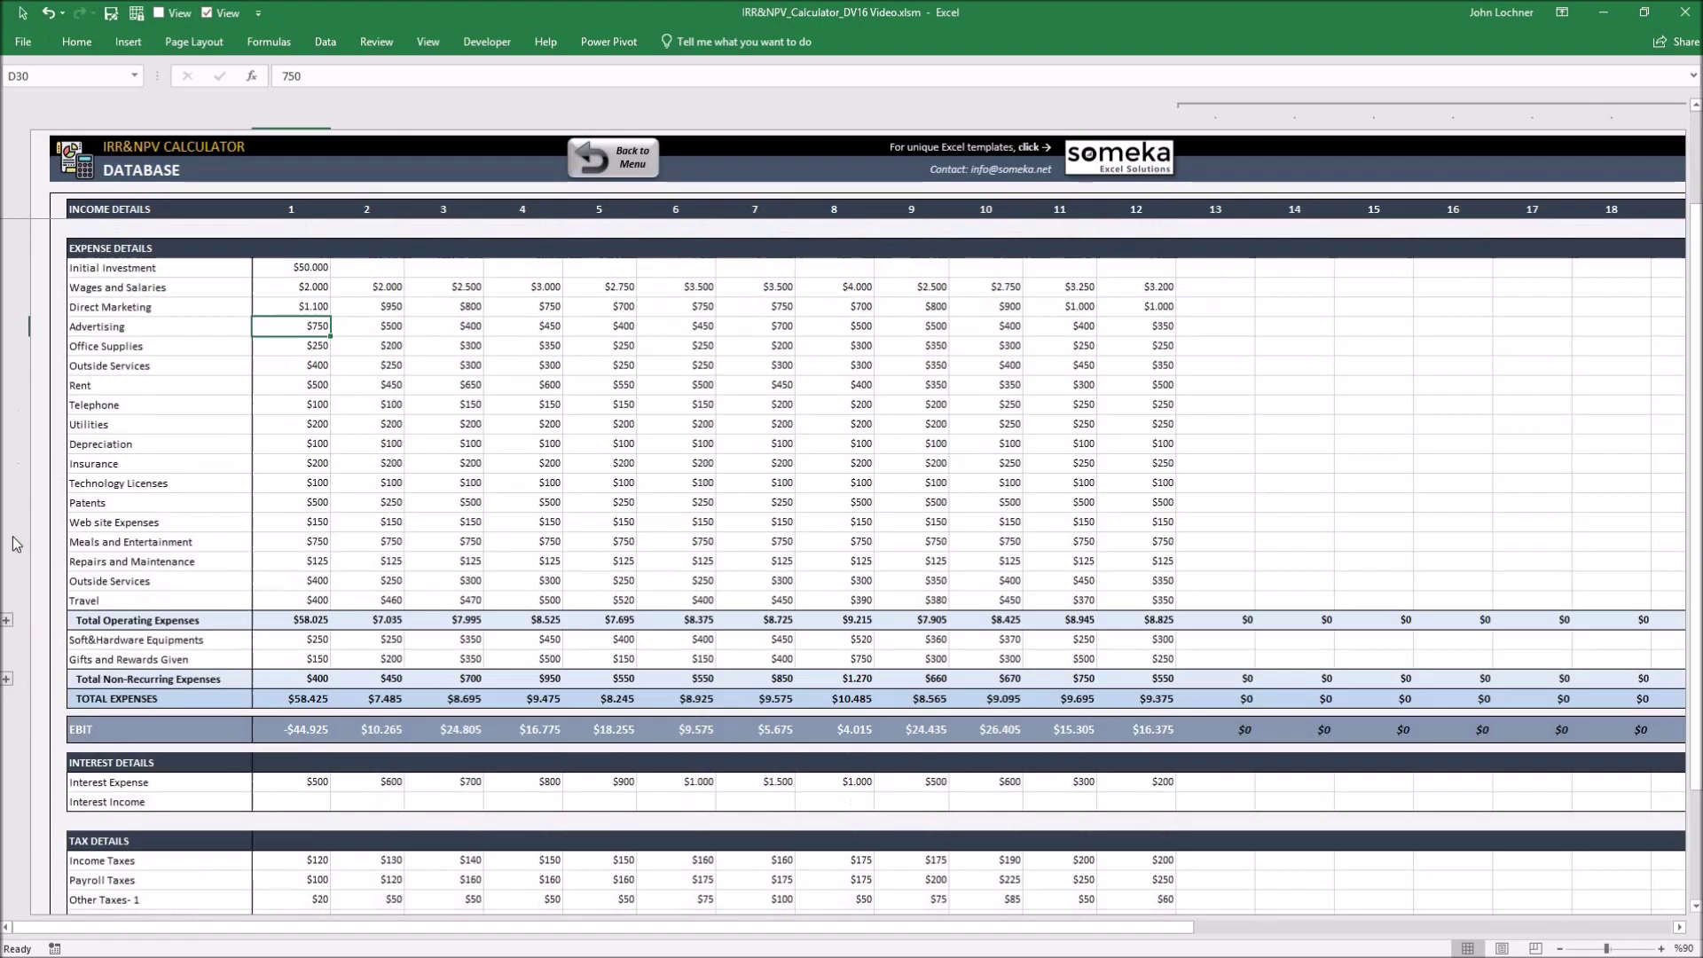
{"action": "left_click", "coordinate": [8, 561]}
{"action": "scroll", "coordinate": [10, 618], "scroll_direction": "down", "scroll_amount": 6}
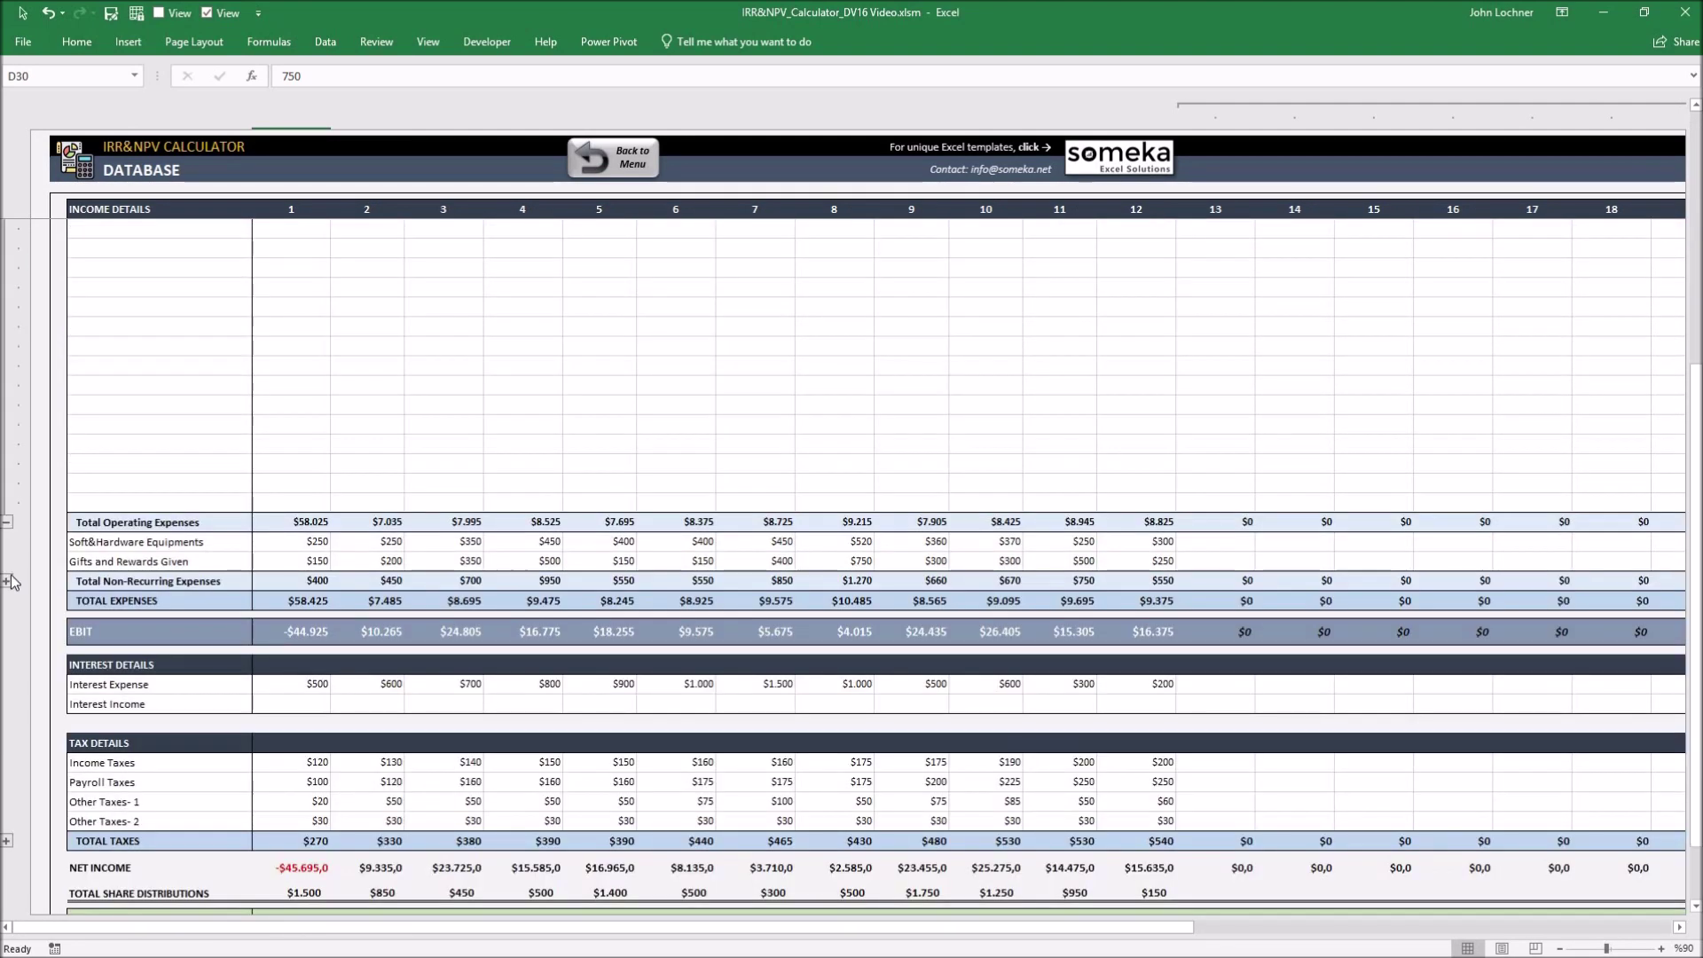
{"action": "left_click", "coordinate": [11, 582]}
{"action": "scroll", "coordinate": [354, 588], "scroll_direction": "down", "scroll_amount": 1}
{"action": "scroll", "coordinate": [353, 588], "scroll_direction": "up", "scroll_amount": 15}
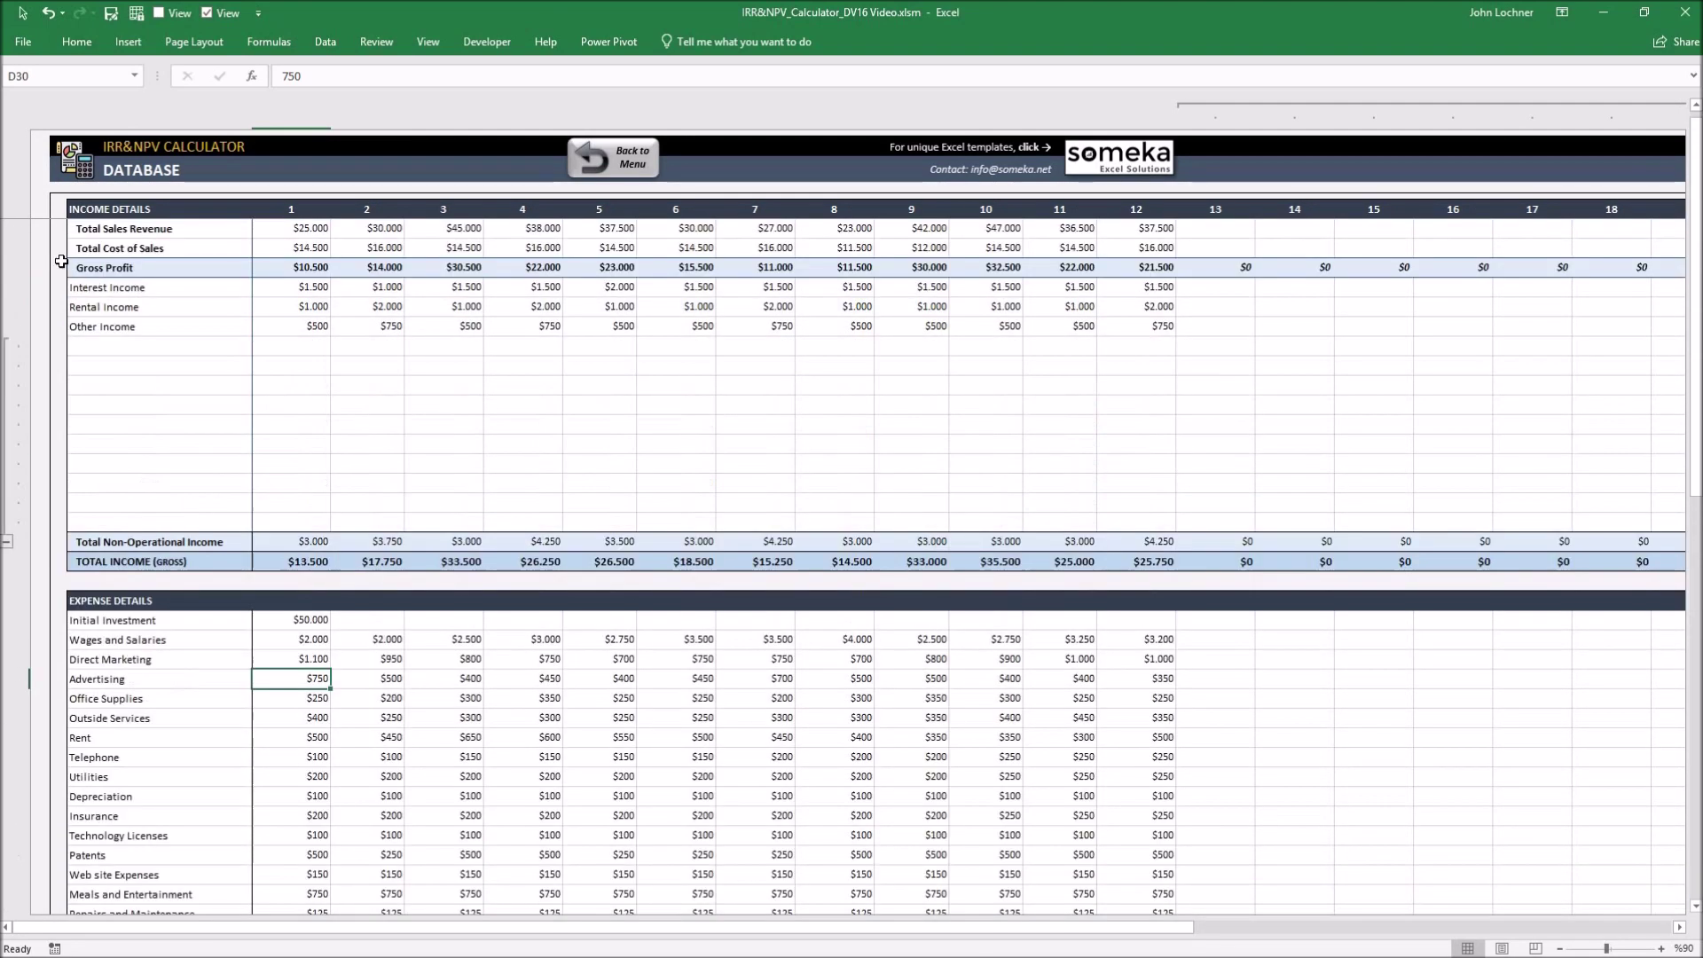
Review the total income, operating expenses and taxes rows down to Net Profit
{"action": "left_click_drag", "start_coordinate": [84, 267], "coordinate": [940, 306]}
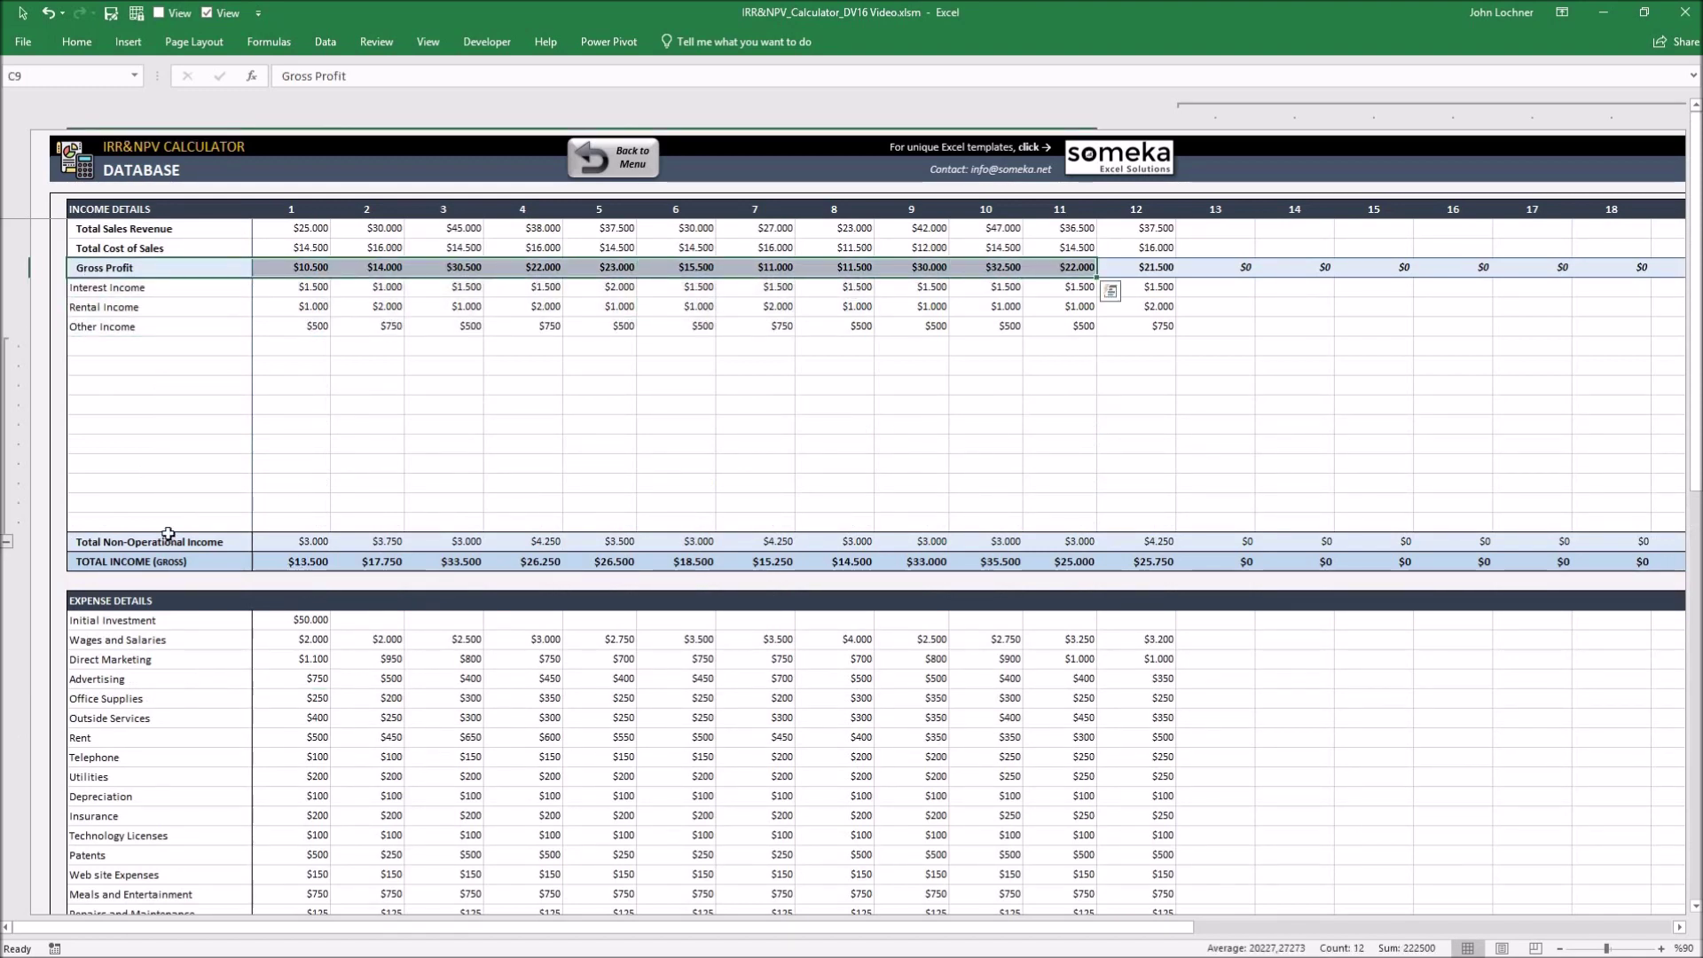
{"action": "left_click_drag", "start_coordinate": [168, 541], "coordinate": [293, 541]}
{"action": "left_click_drag", "start_coordinate": [1087, 541], "coordinate": [1190, 565]}
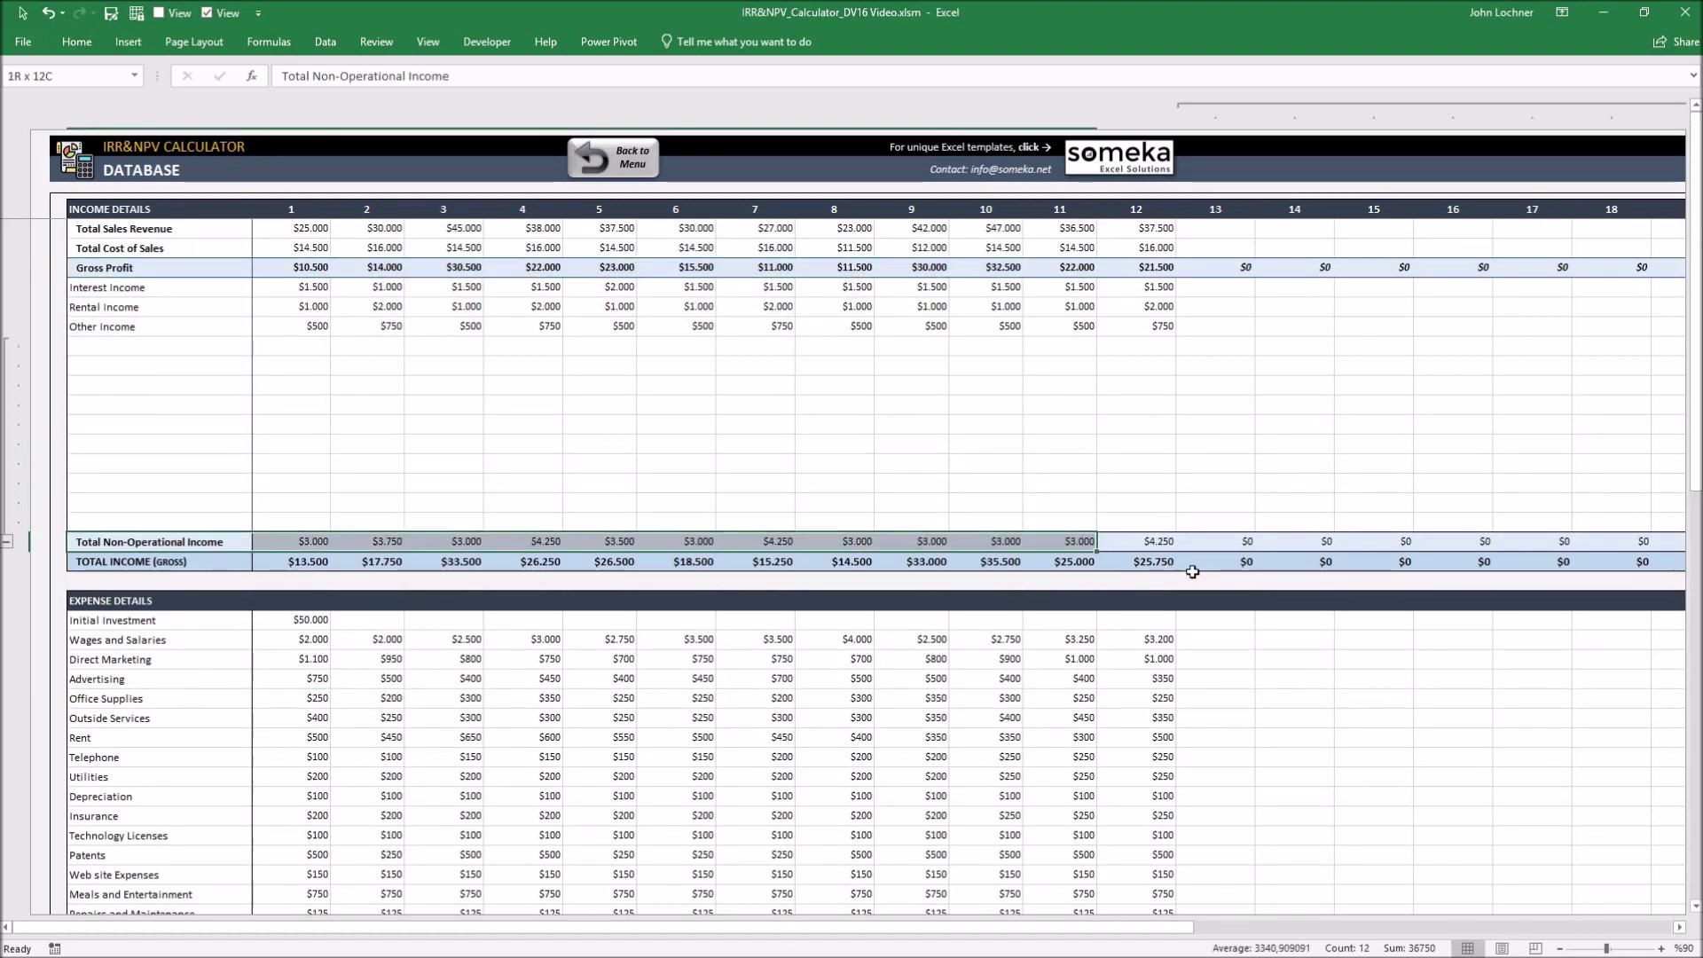
{"action": "scroll", "coordinate": [244, 805], "scroll_direction": "down", "scroll_amount": 9}
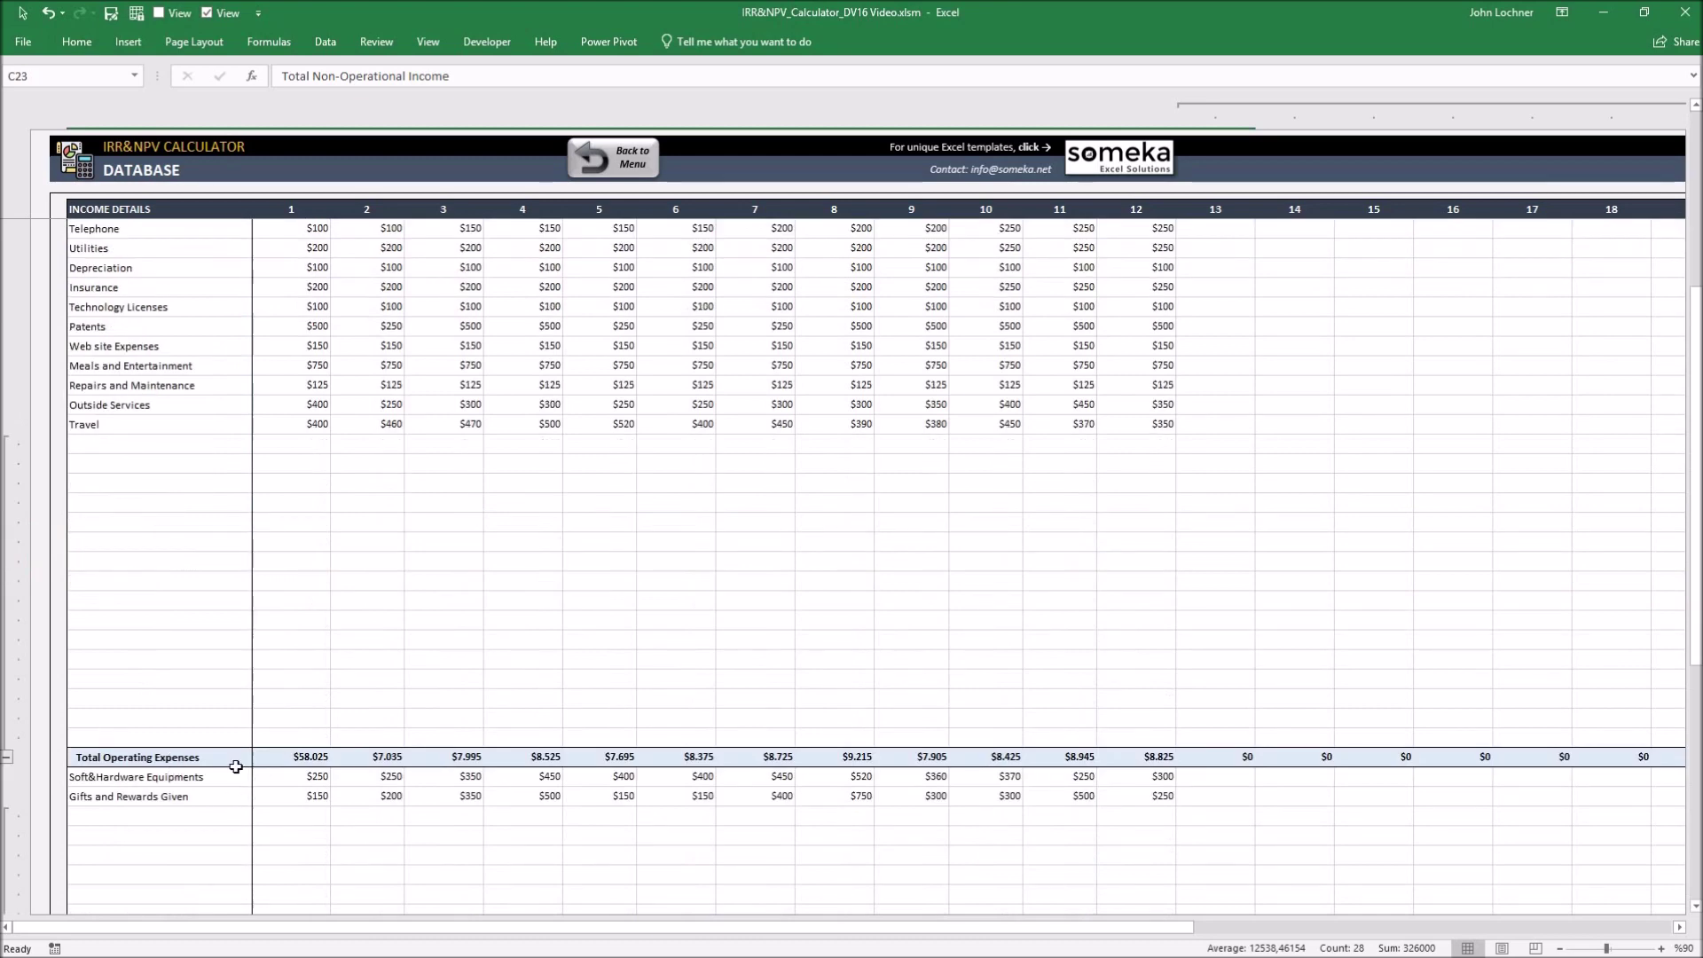
{"action": "left_click_drag", "start_coordinate": [231, 763], "coordinate": [1384, 756]}
{"action": "scroll", "coordinate": [404, 621], "scroll_direction": "down", "scroll_amount": 8}
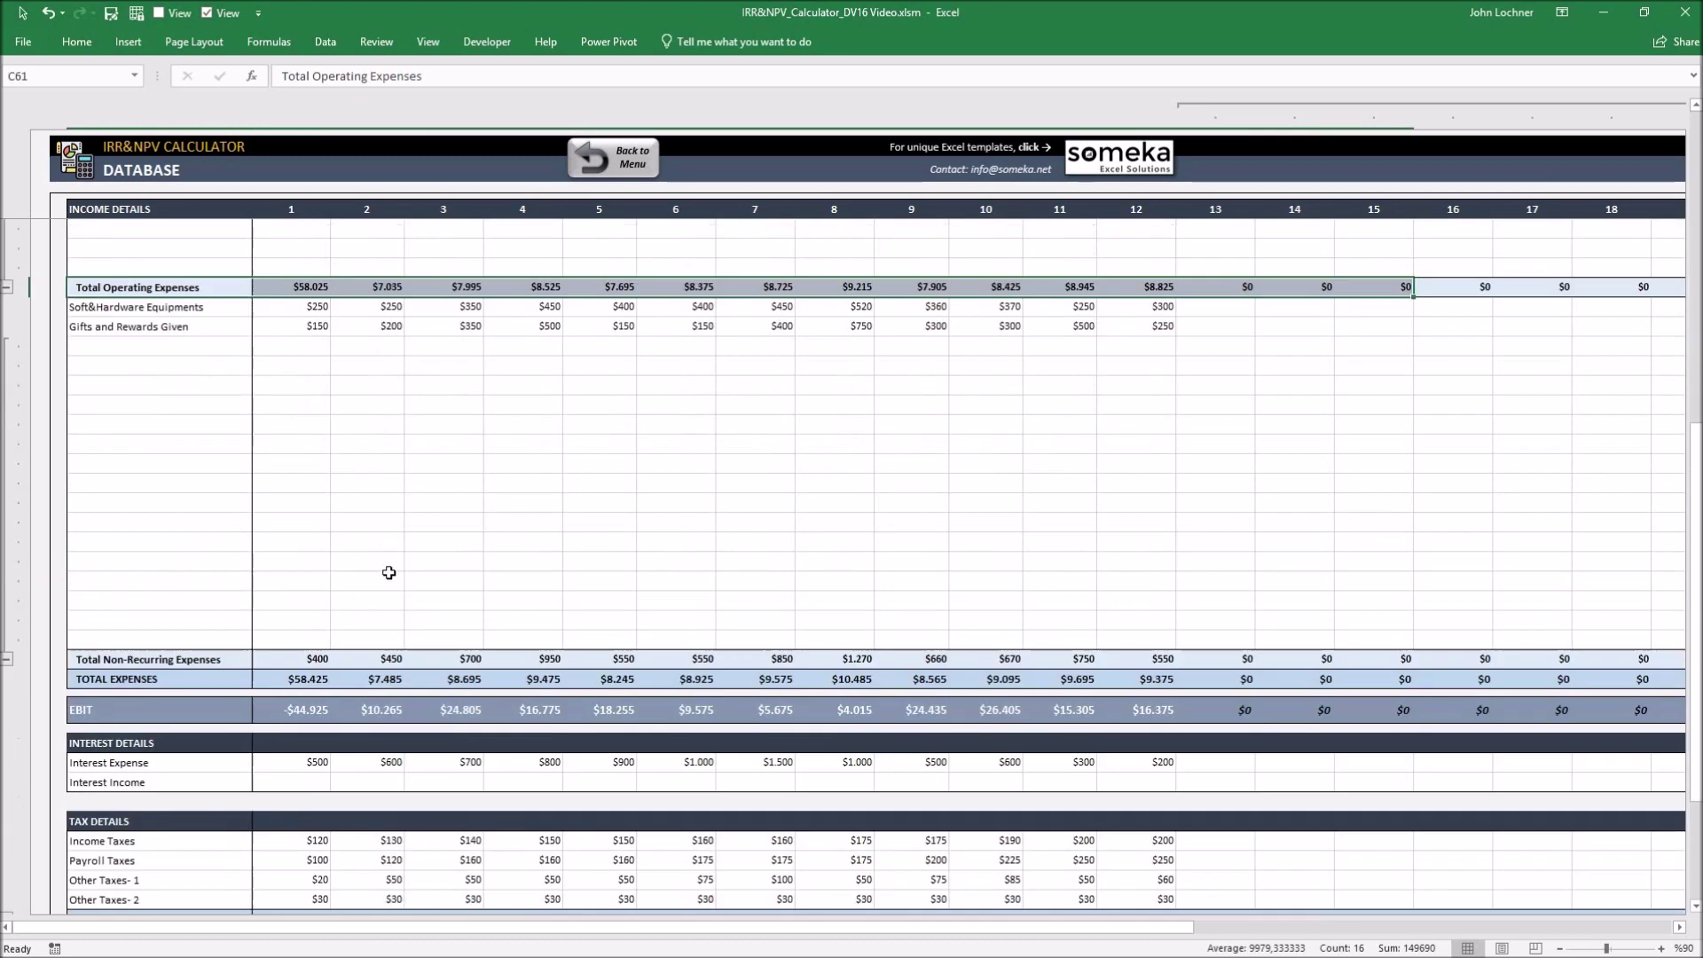
{"action": "left_click_drag", "start_coordinate": [223, 657], "coordinate": [1405, 678]}
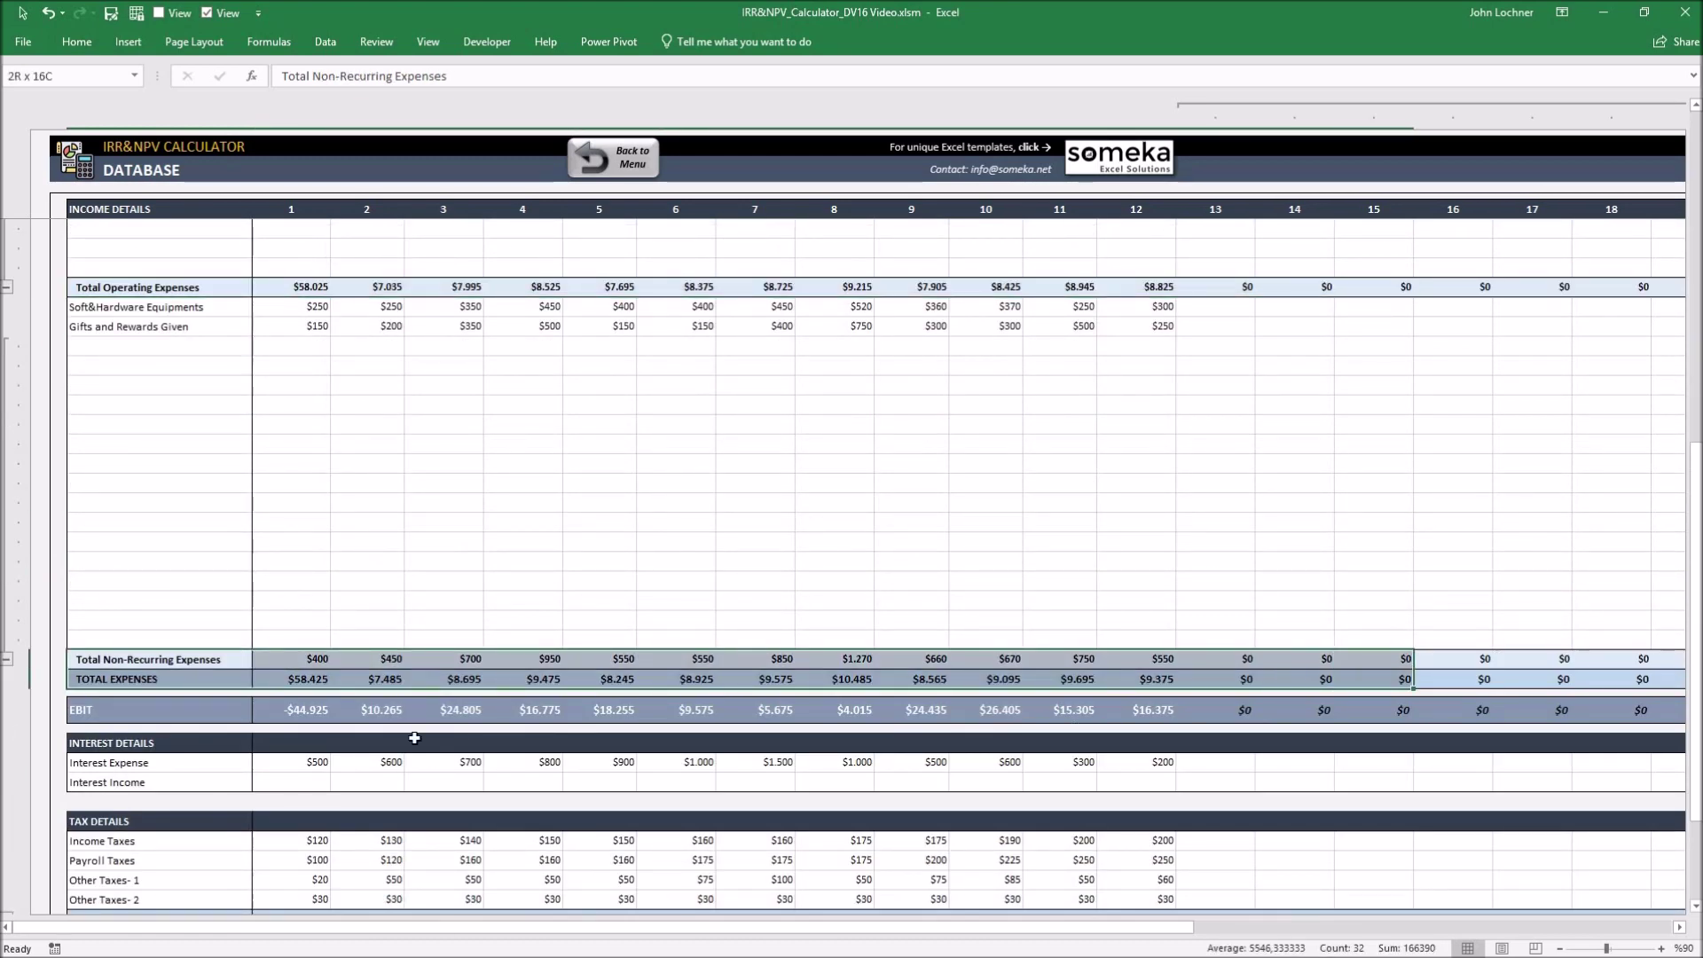
{"action": "scroll", "coordinate": [306, 724], "scroll_direction": "down", "scroll_amount": 4}
{"action": "left_click_drag", "start_coordinate": [107, 683], "coordinate": [1158, 686]}
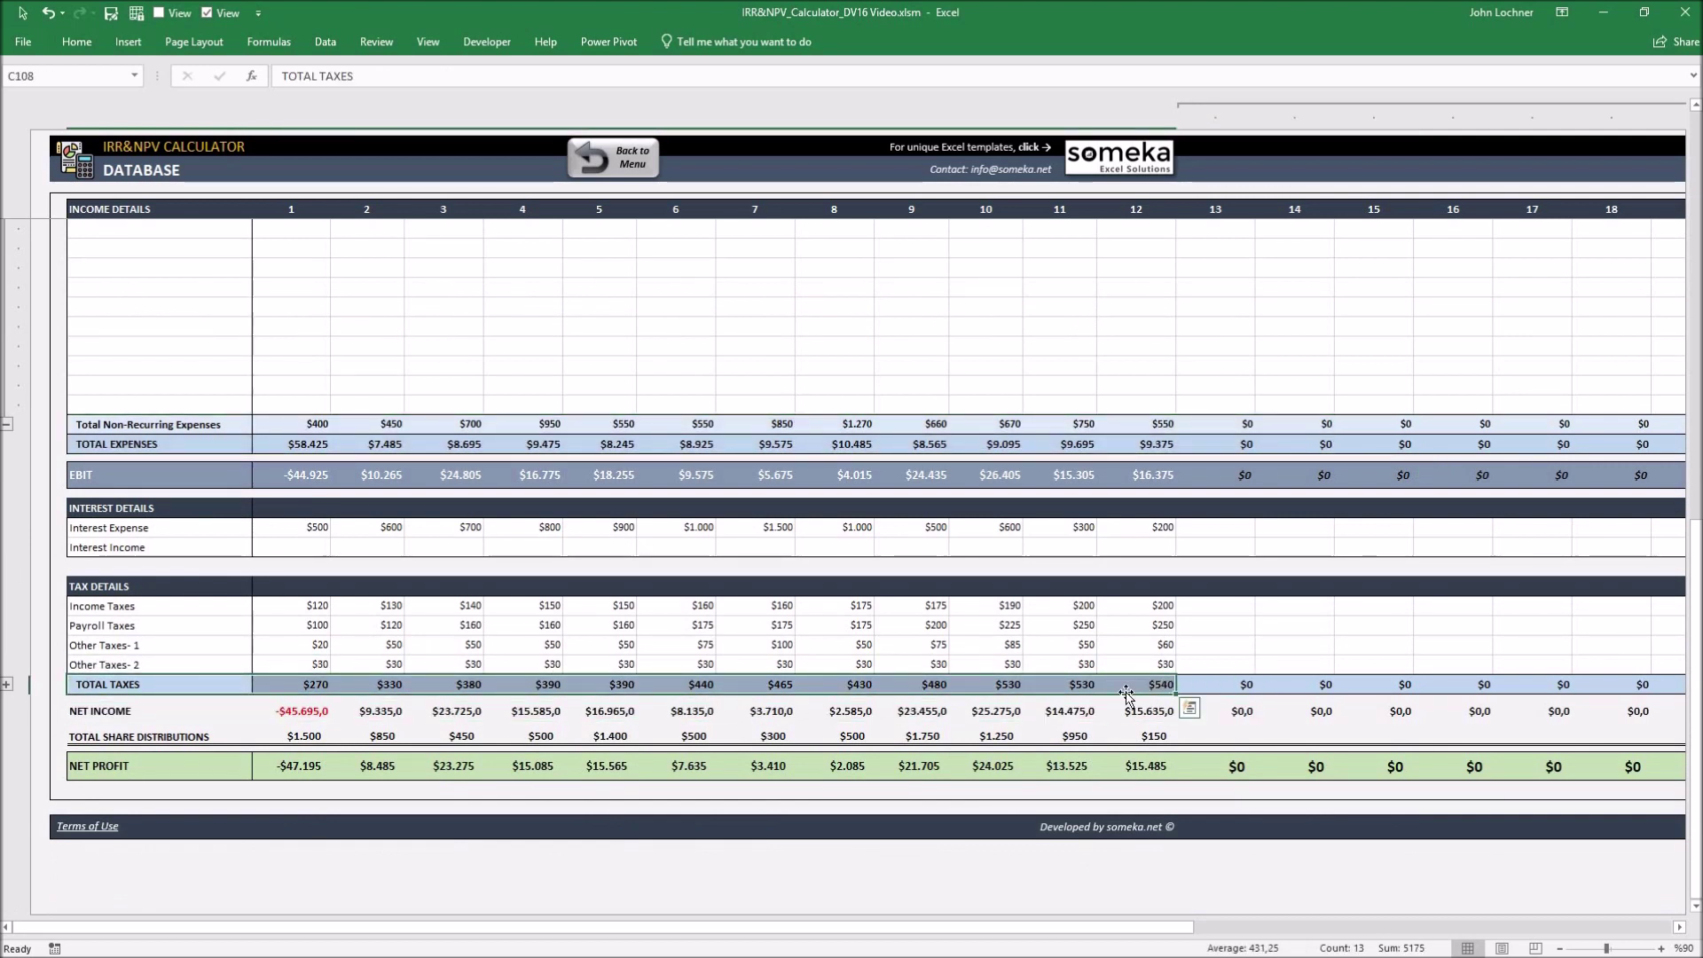
{"action": "scroll", "coordinate": [532, 652], "scroll_direction": "down", "scroll_amount": 2}
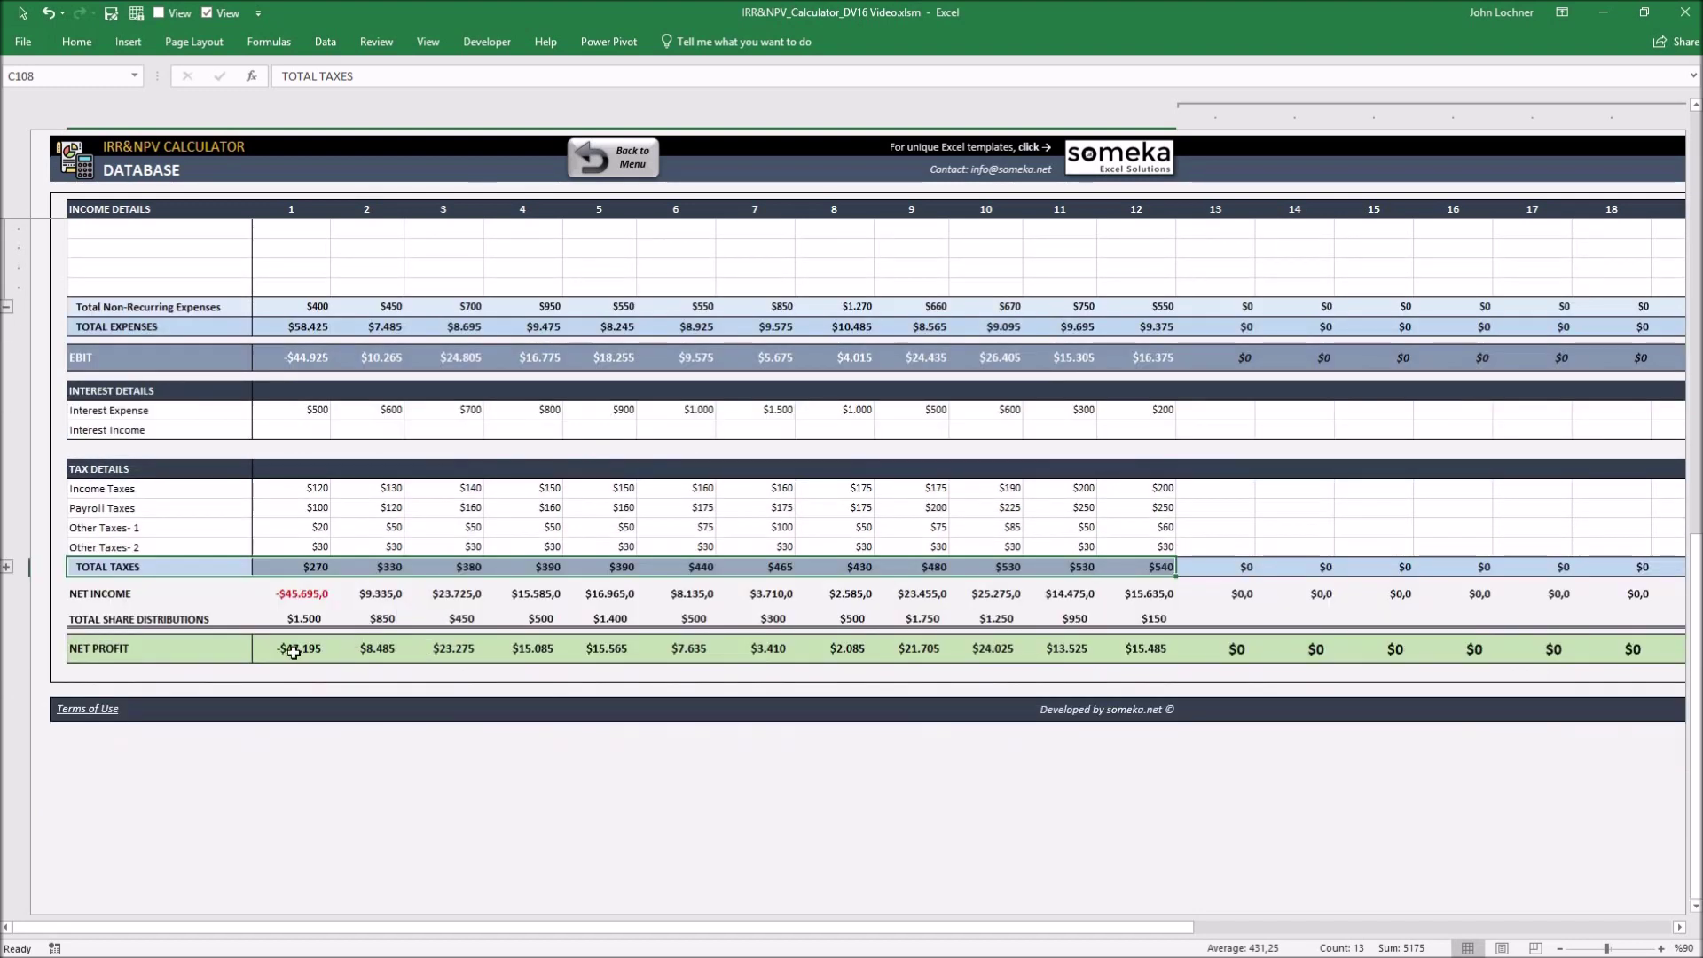
Paste the twelve Net Profit values into Yearly Cash Flow at D23, giving NPV $12.263 and IRR 26,39%
{"action": "left_click_drag", "start_coordinate": [294, 652], "coordinate": [1134, 654]}
{"action": "key", "text": "ctrl+c"}
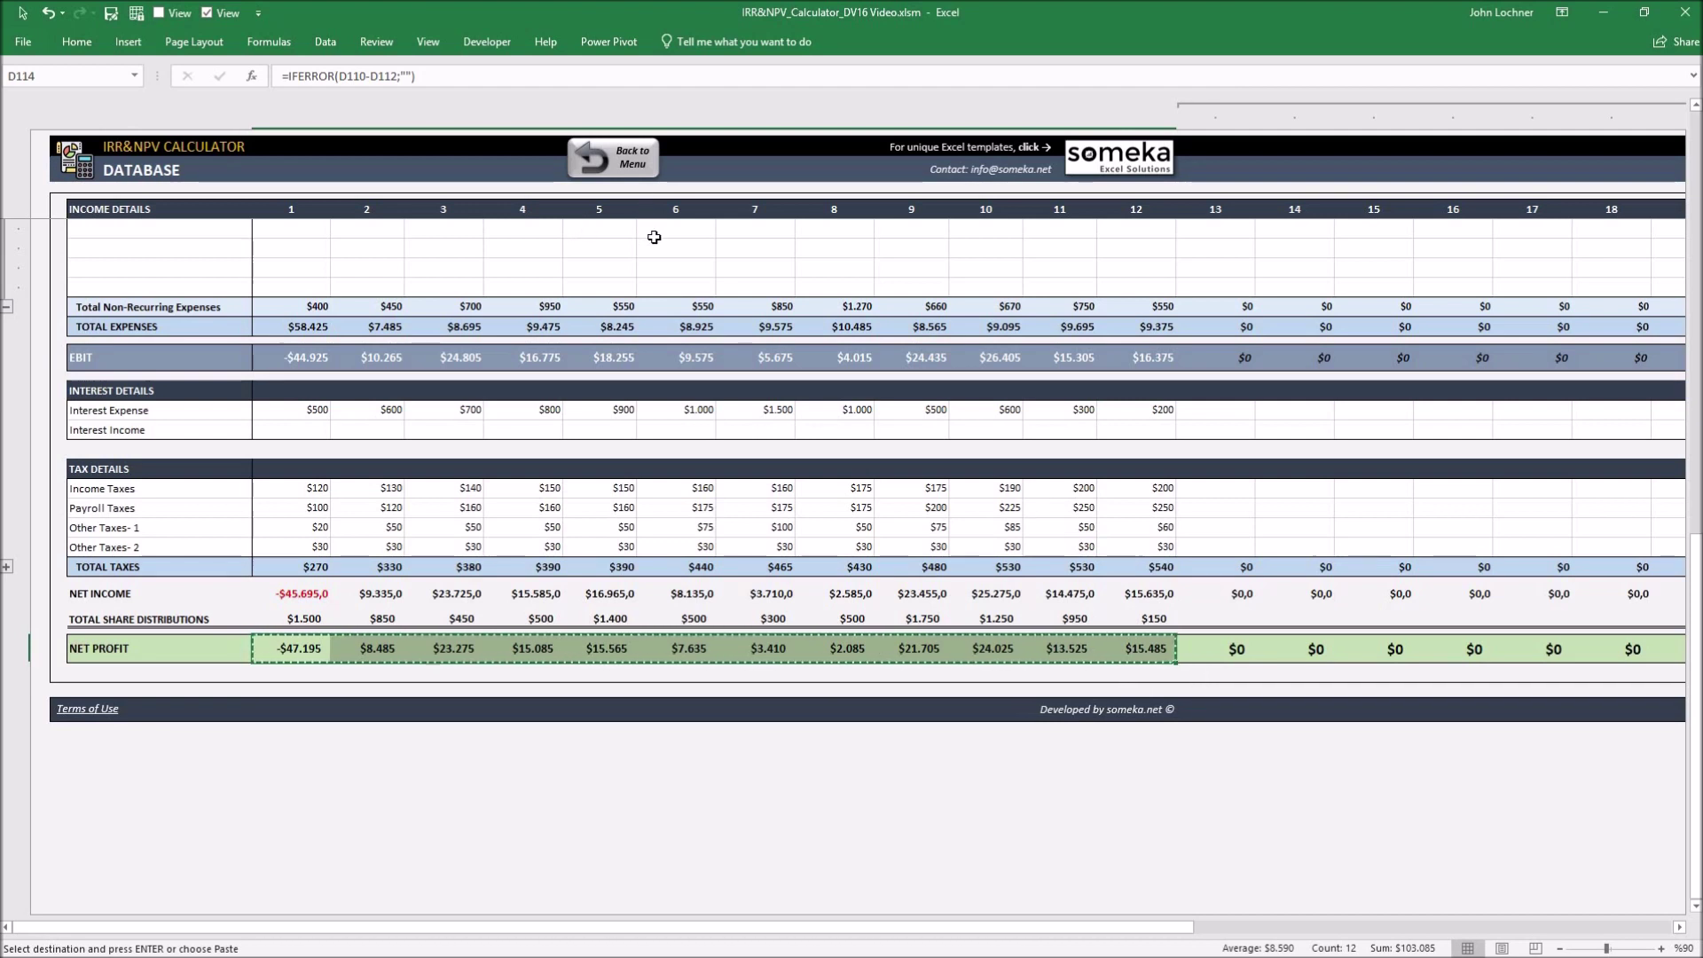
{"action": "left_click", "coordinate": [608, 170]}
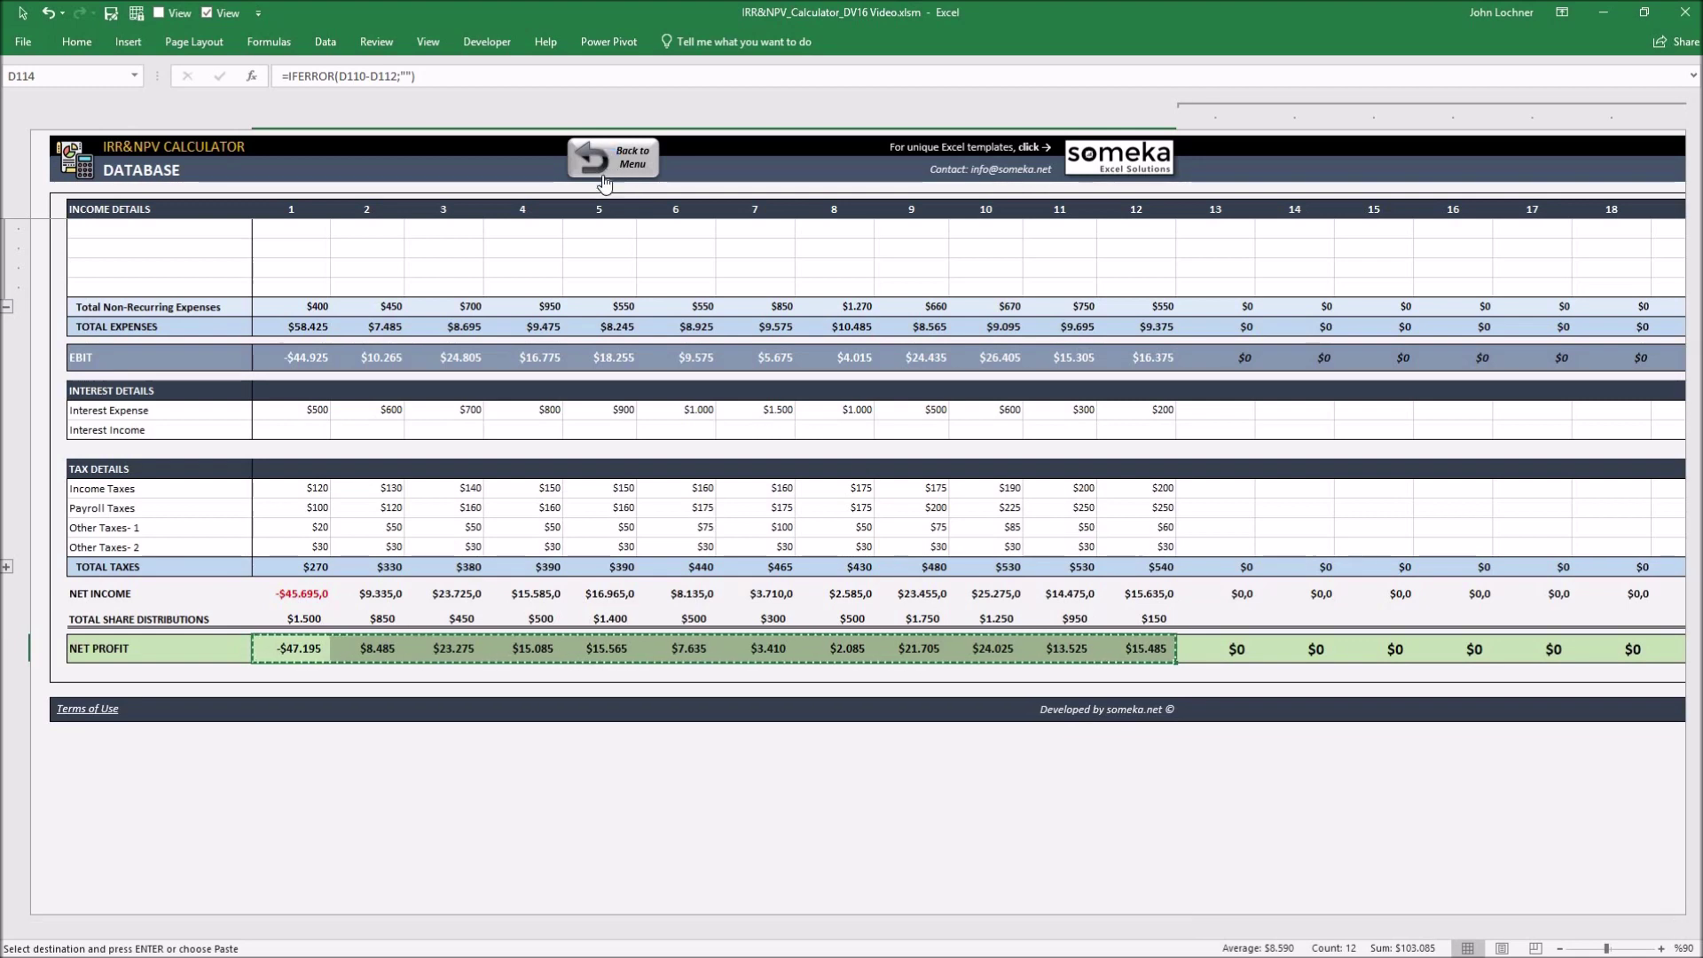
{"action": "left_click", "coordinate": [222, 470]}
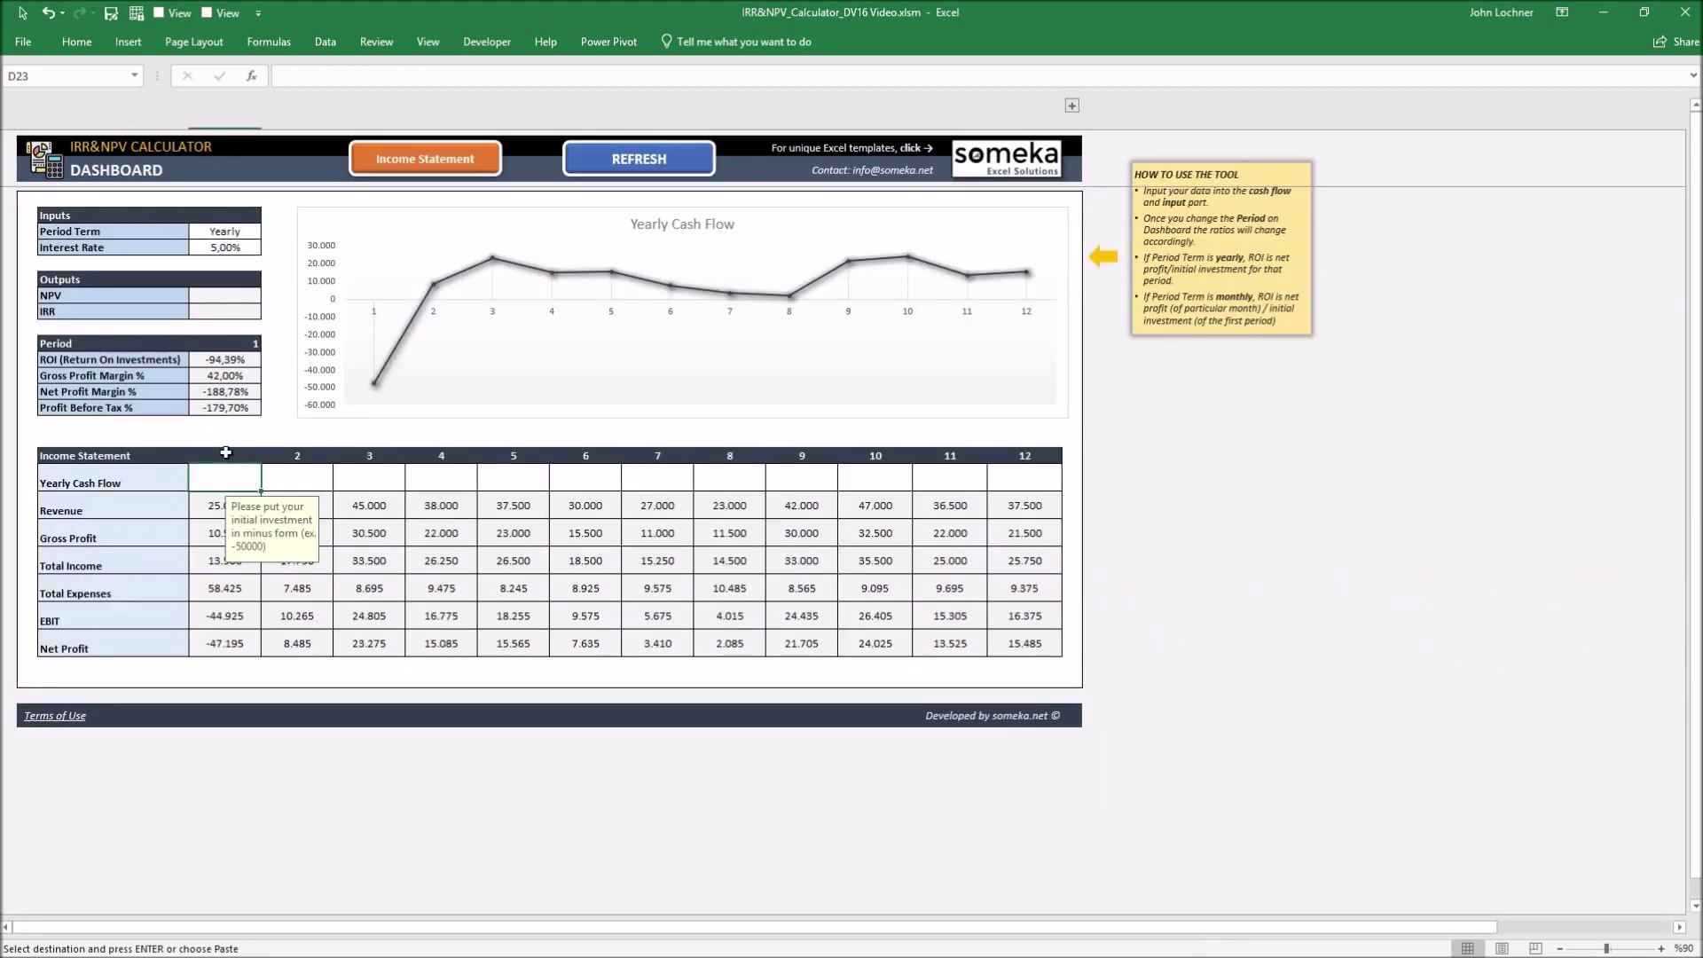
{"action": "key", "text": "ctrl+alt+v"}
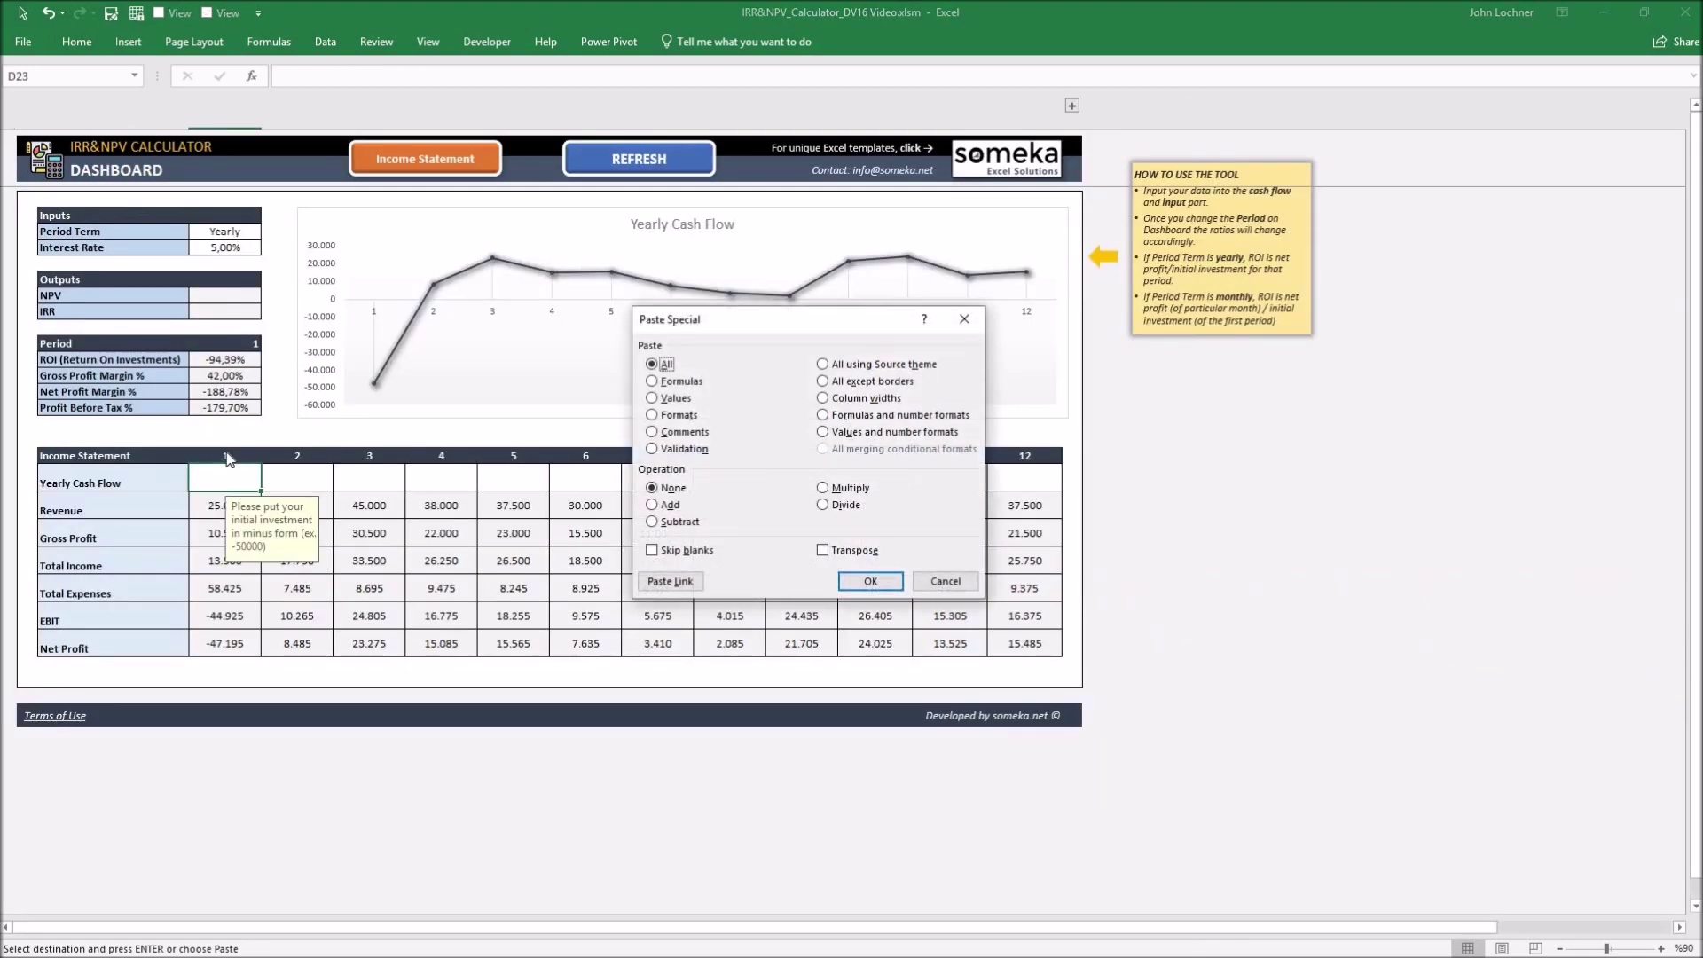
{"action": "key", "text": "v"}
{"action": "key", "text": "Return"}
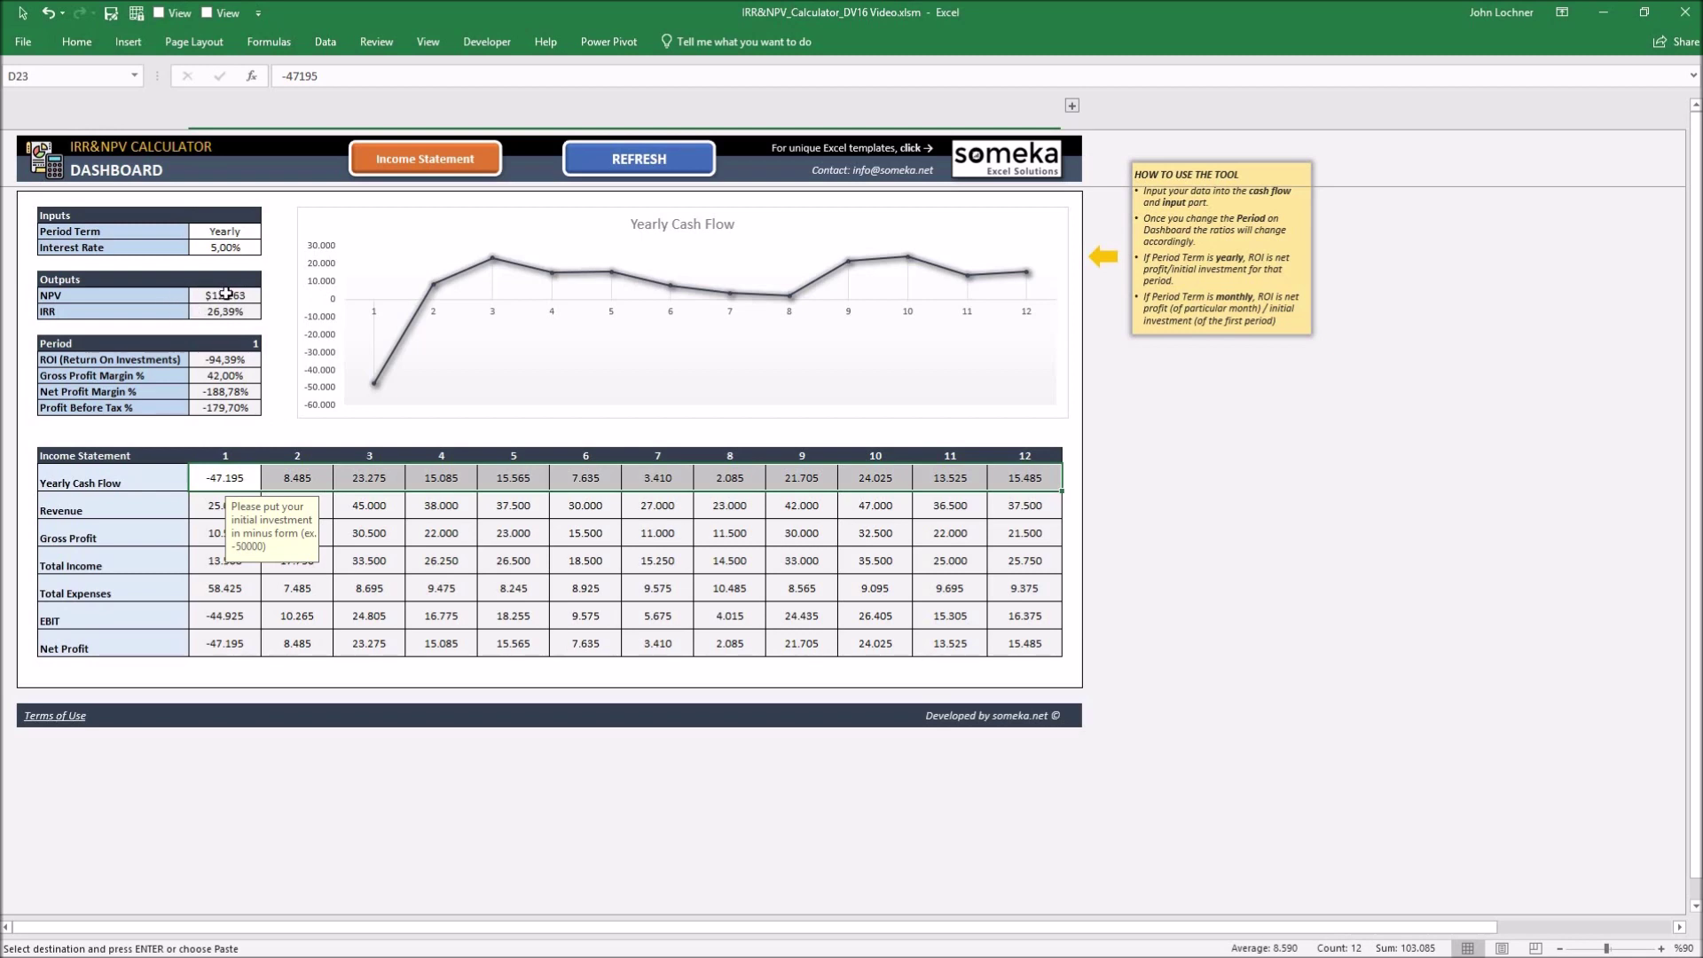
{"action": "left_click_drag", "start_coordinate": [227, 294], "coordinate": [226, 312]}
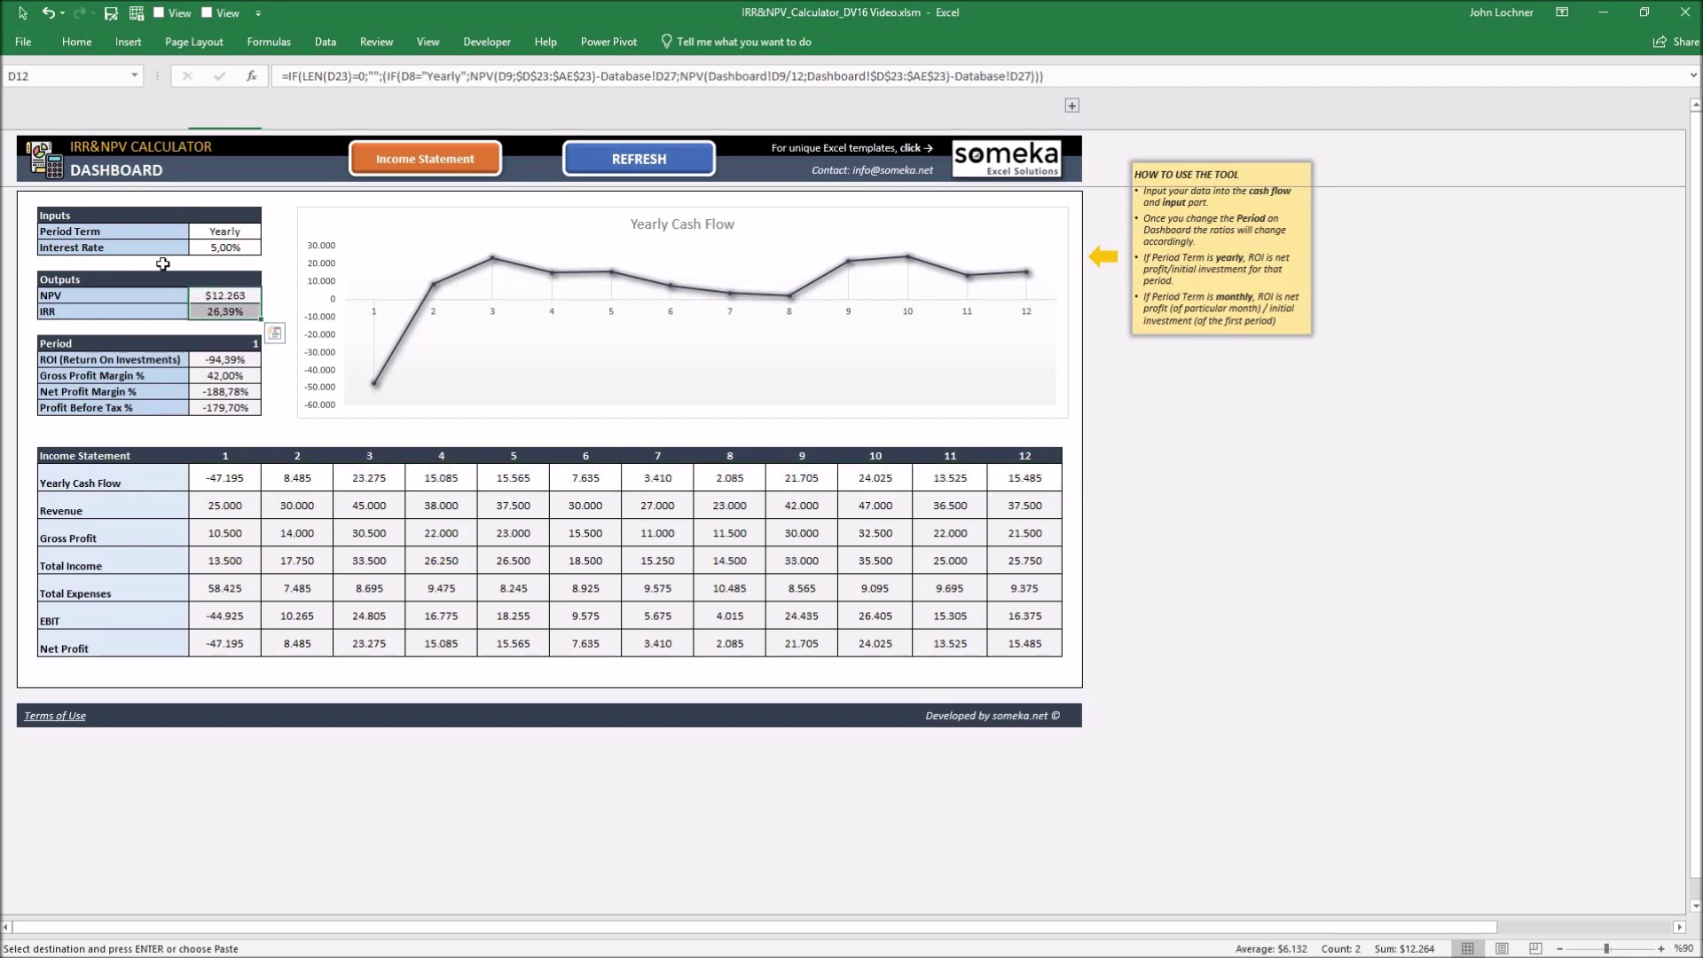
Set the dashboard's Period Term to Monthly
{"action": "left_click", "coordinate": [246, 233]}
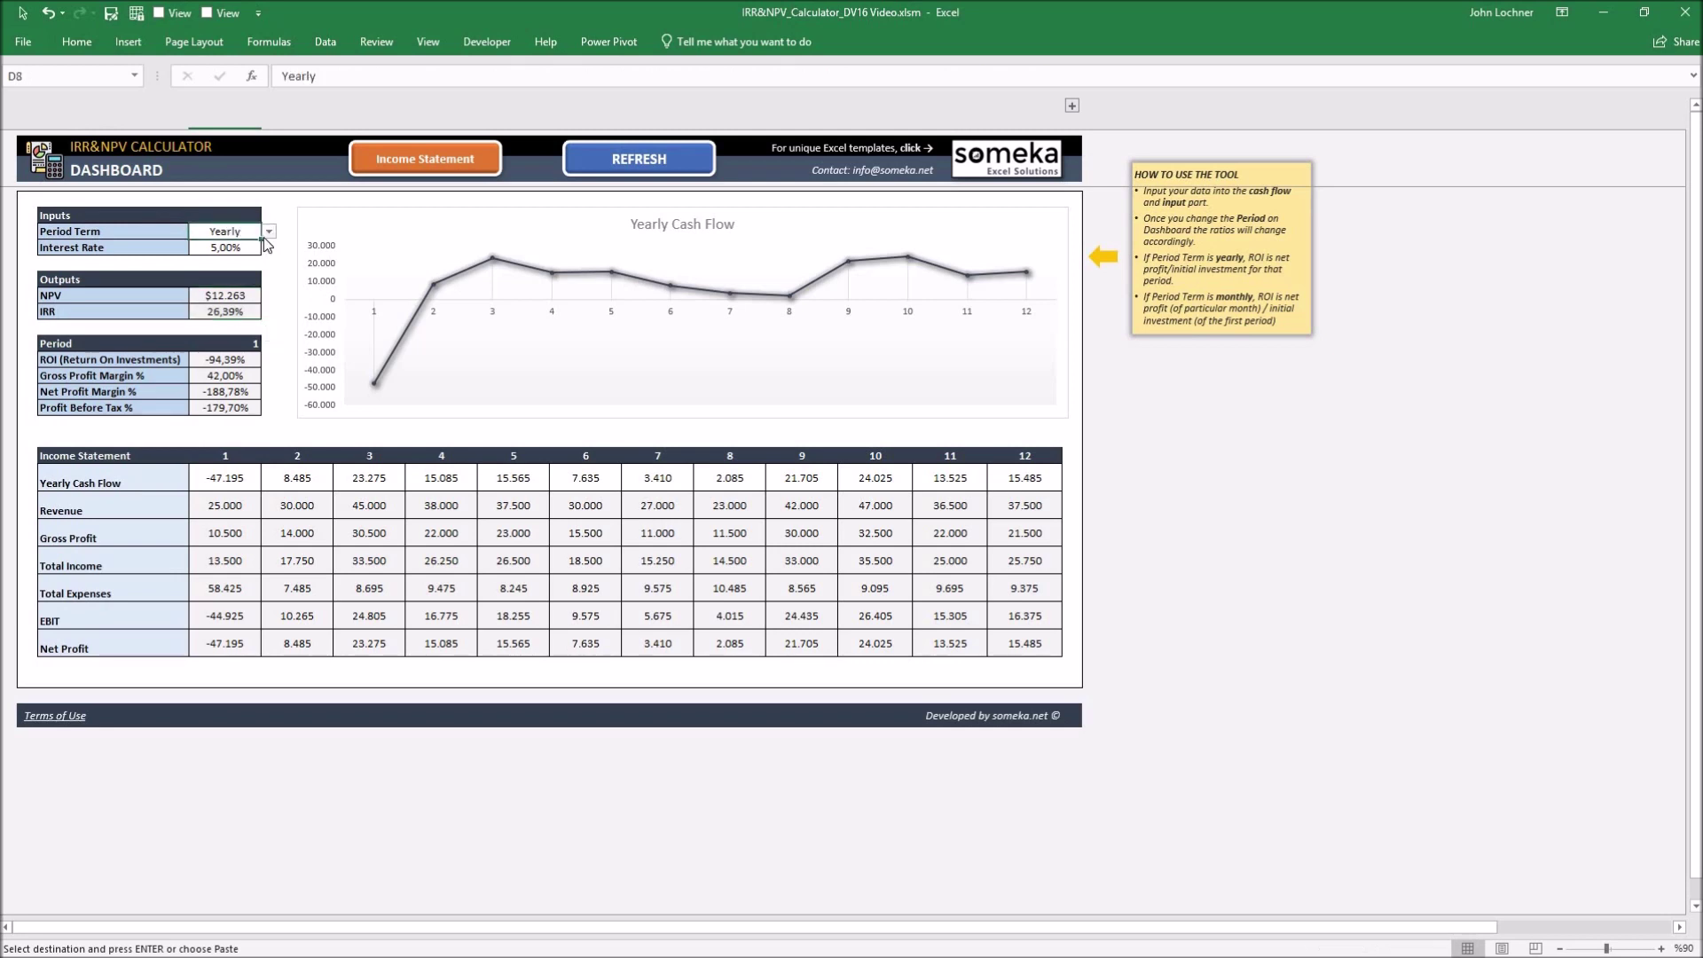
{"action": "left_click", "coordinate": [269, 231]}
{"action": "left_click", "coordinate": [229, 254]}
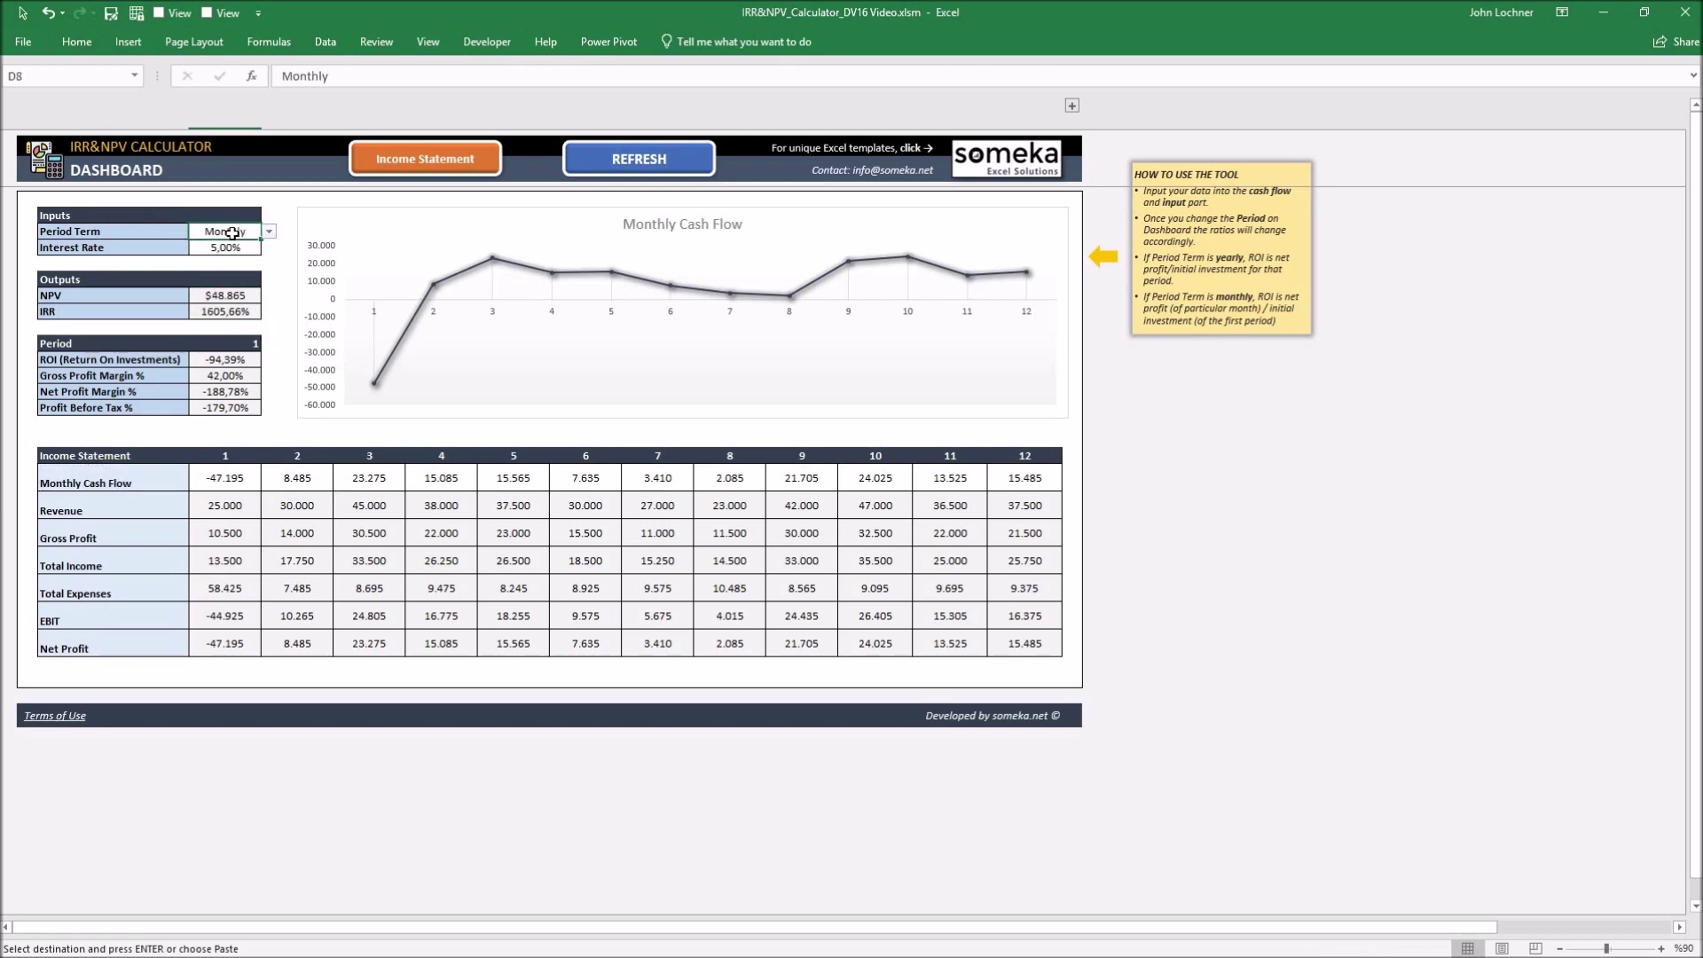
{"action": "left_click_drag", "start_coordinate": [225, 455], "coordinate": [1024, 455]}
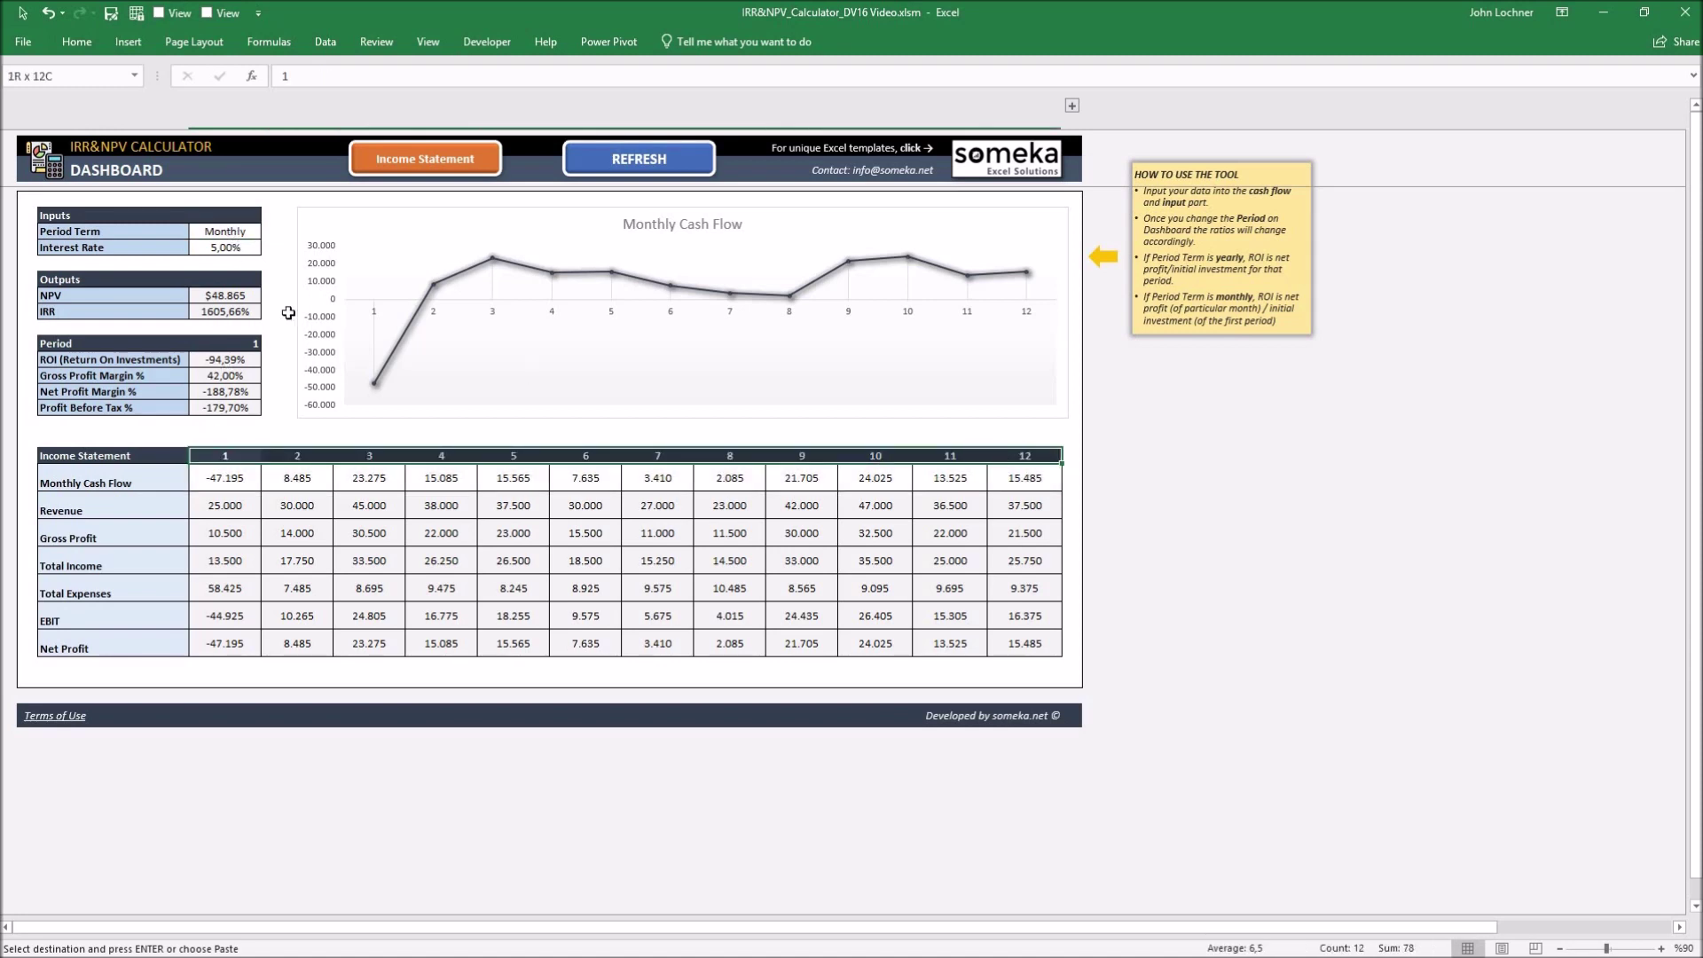
Set the Interest Rate to 6% and review NPV $48.042, IRR 1605,66% and the ratios
{"action": "left_click", "coordinate": [235, 251]}
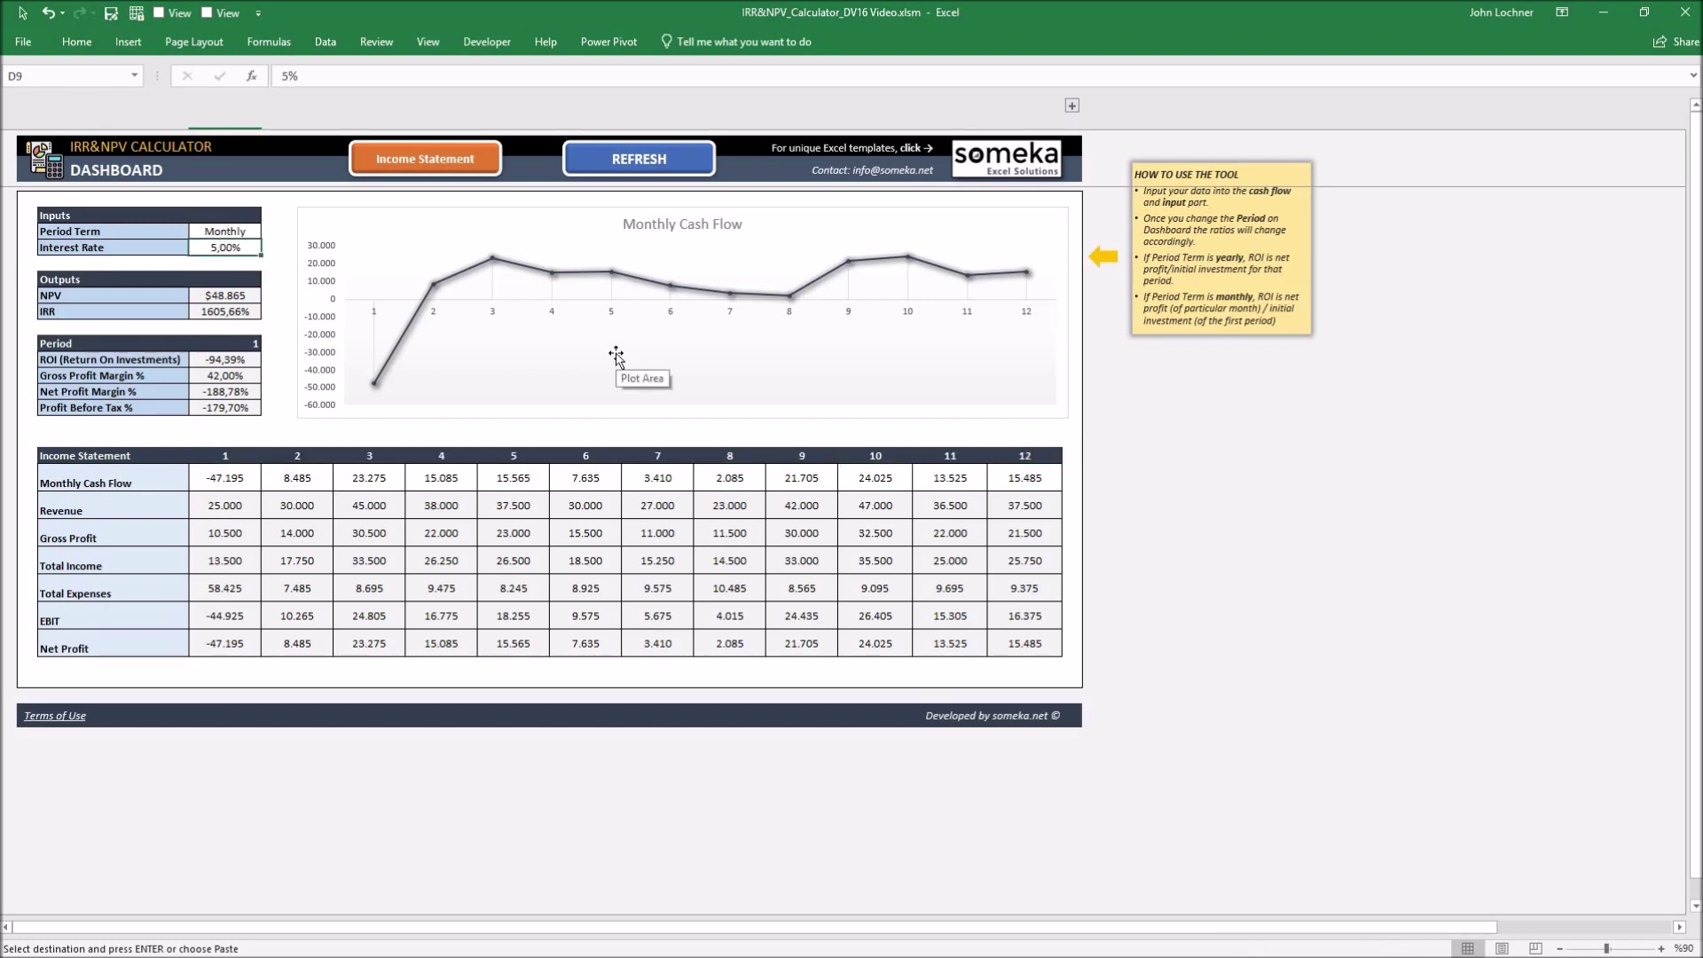
{"action": "type", "text": "6"}
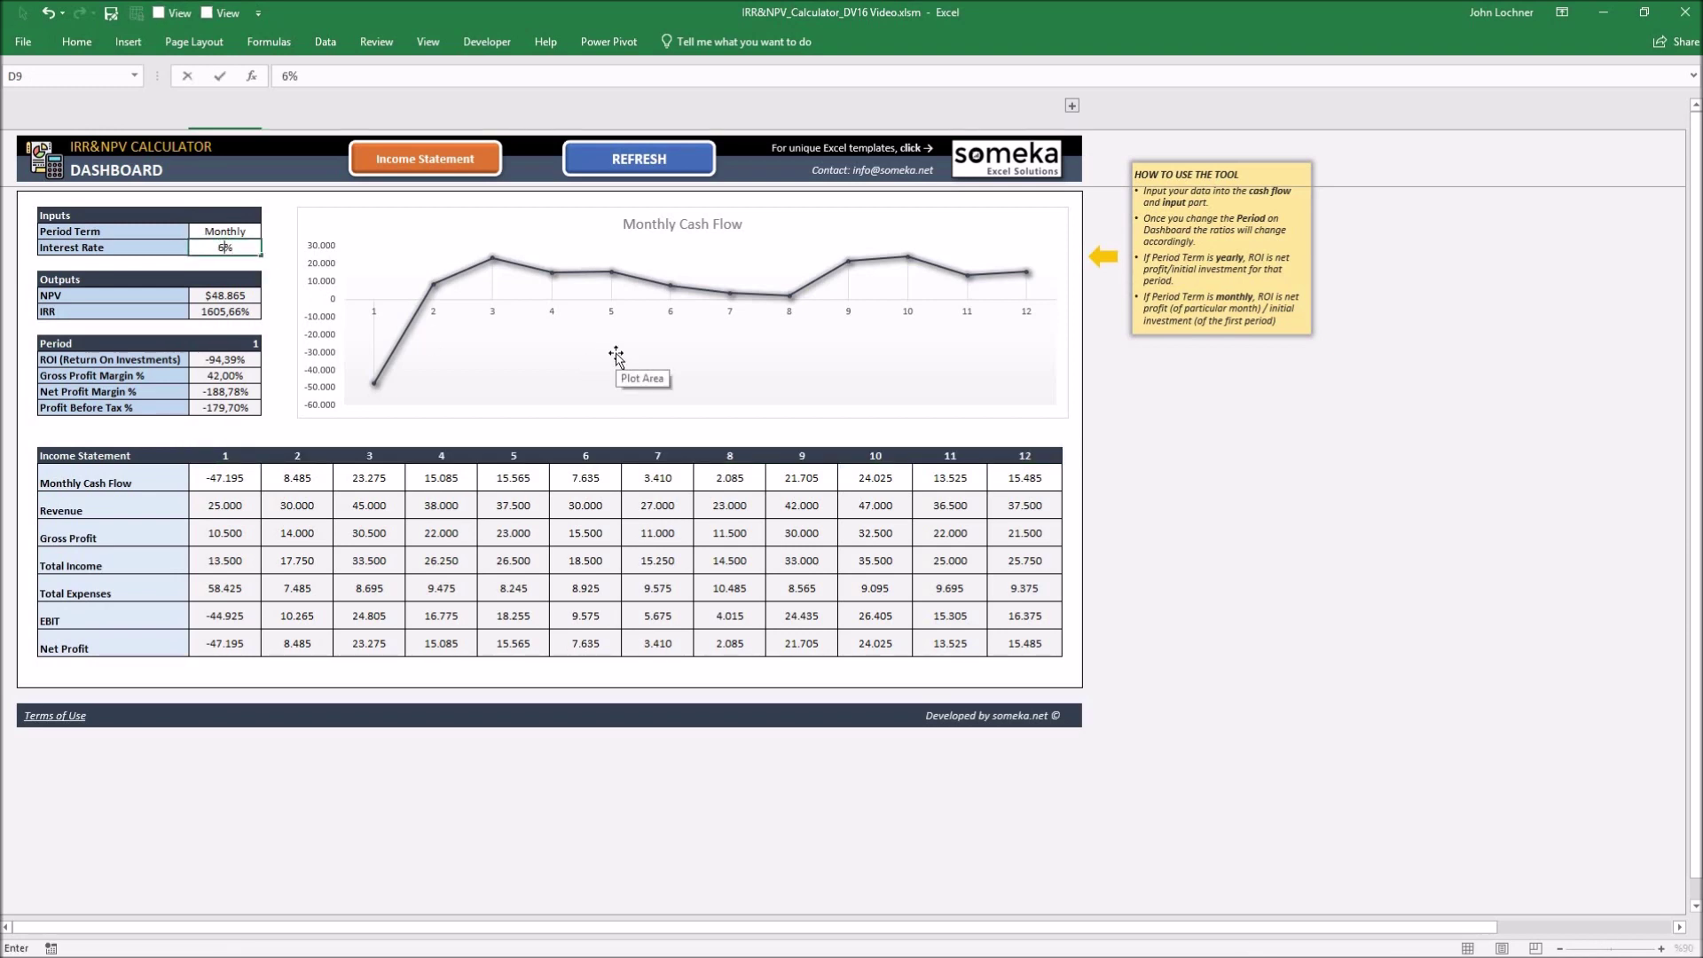
{"action": "left_click_drag", "start_coordinate": [283, 486], "coordinate": [1011, 479]}
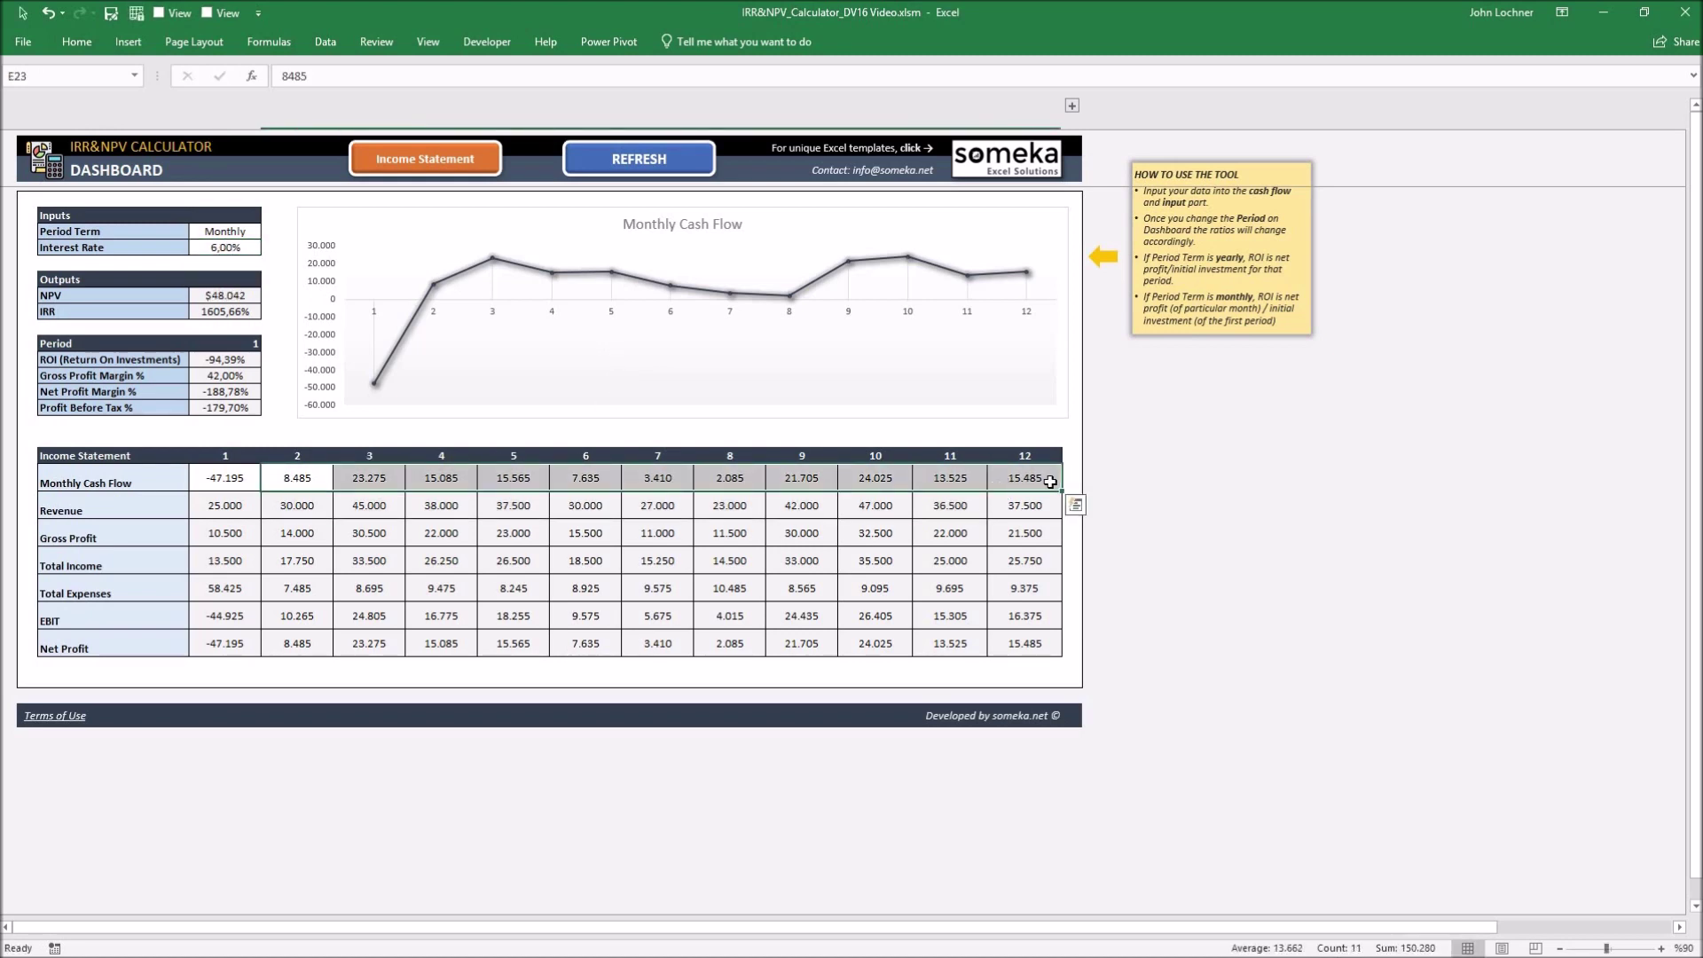
{"action": "left_click", "coordinate": [218, 294]}
{"action": "left_click", "coordinate": [240, 314], "text": "shift"}
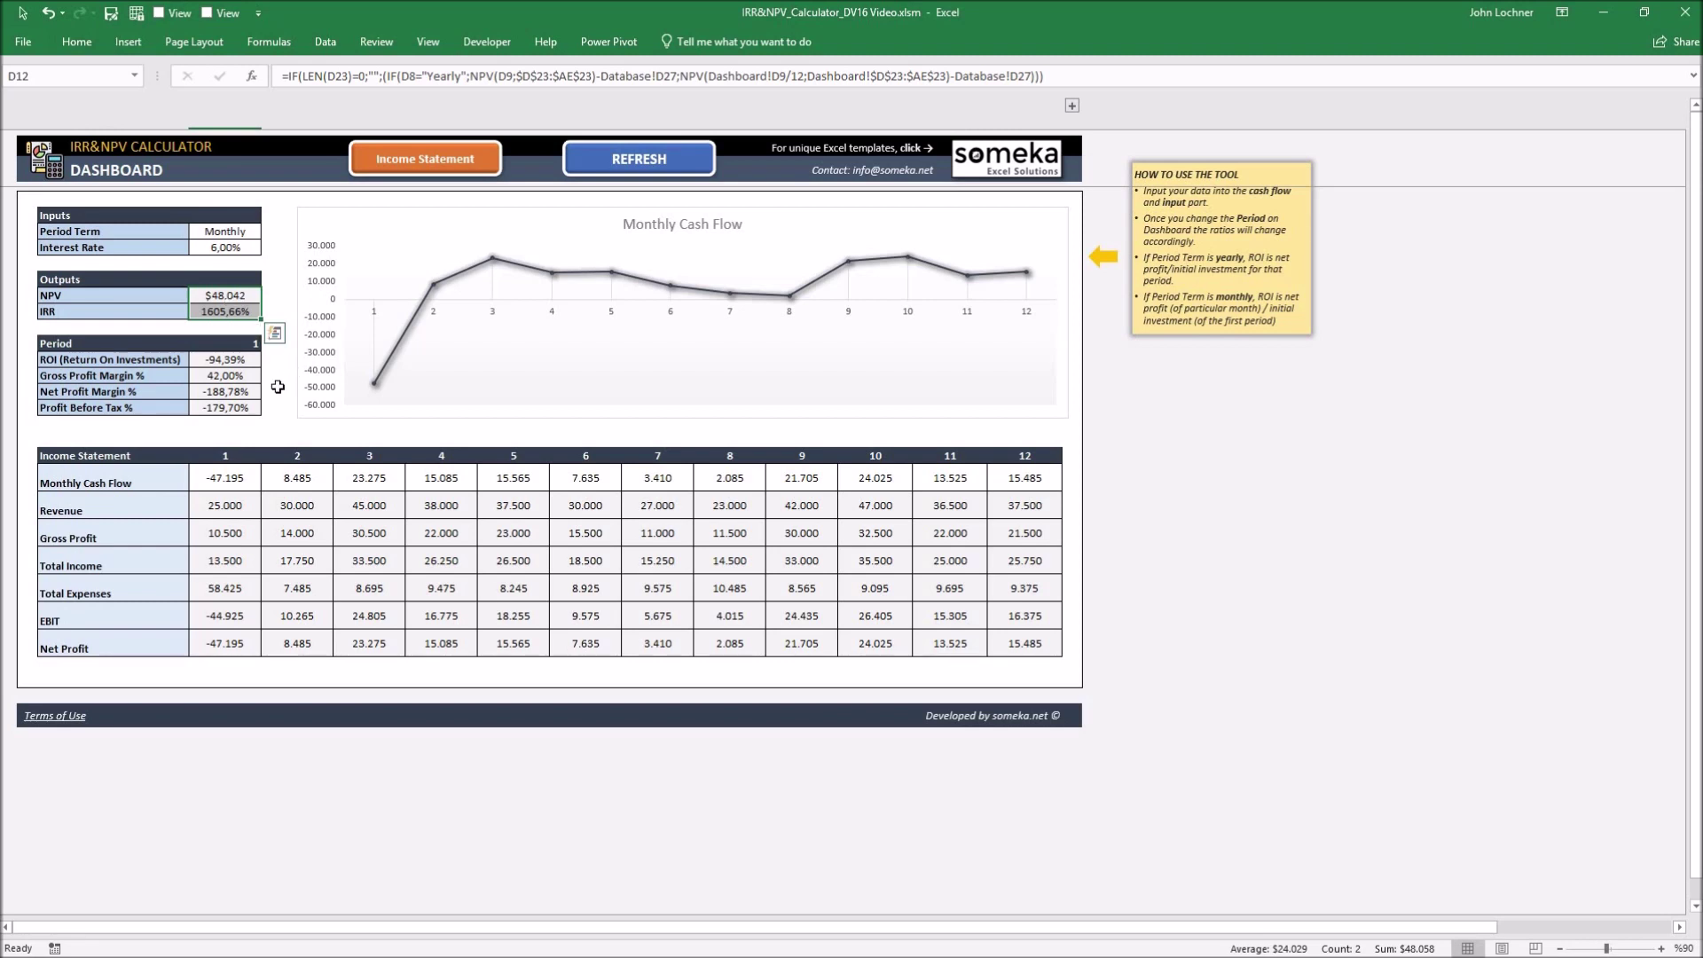
{"action": "left_click_drag", "start_coordinate": [241, 359], "coordinate": [248, 408]}
Set Period to 4 (ROI 30,17%, Gross Profit Margin 57,89%) and expand the table to periods 13–28
{"action": "left_click", "coordinate": [435, 163]}
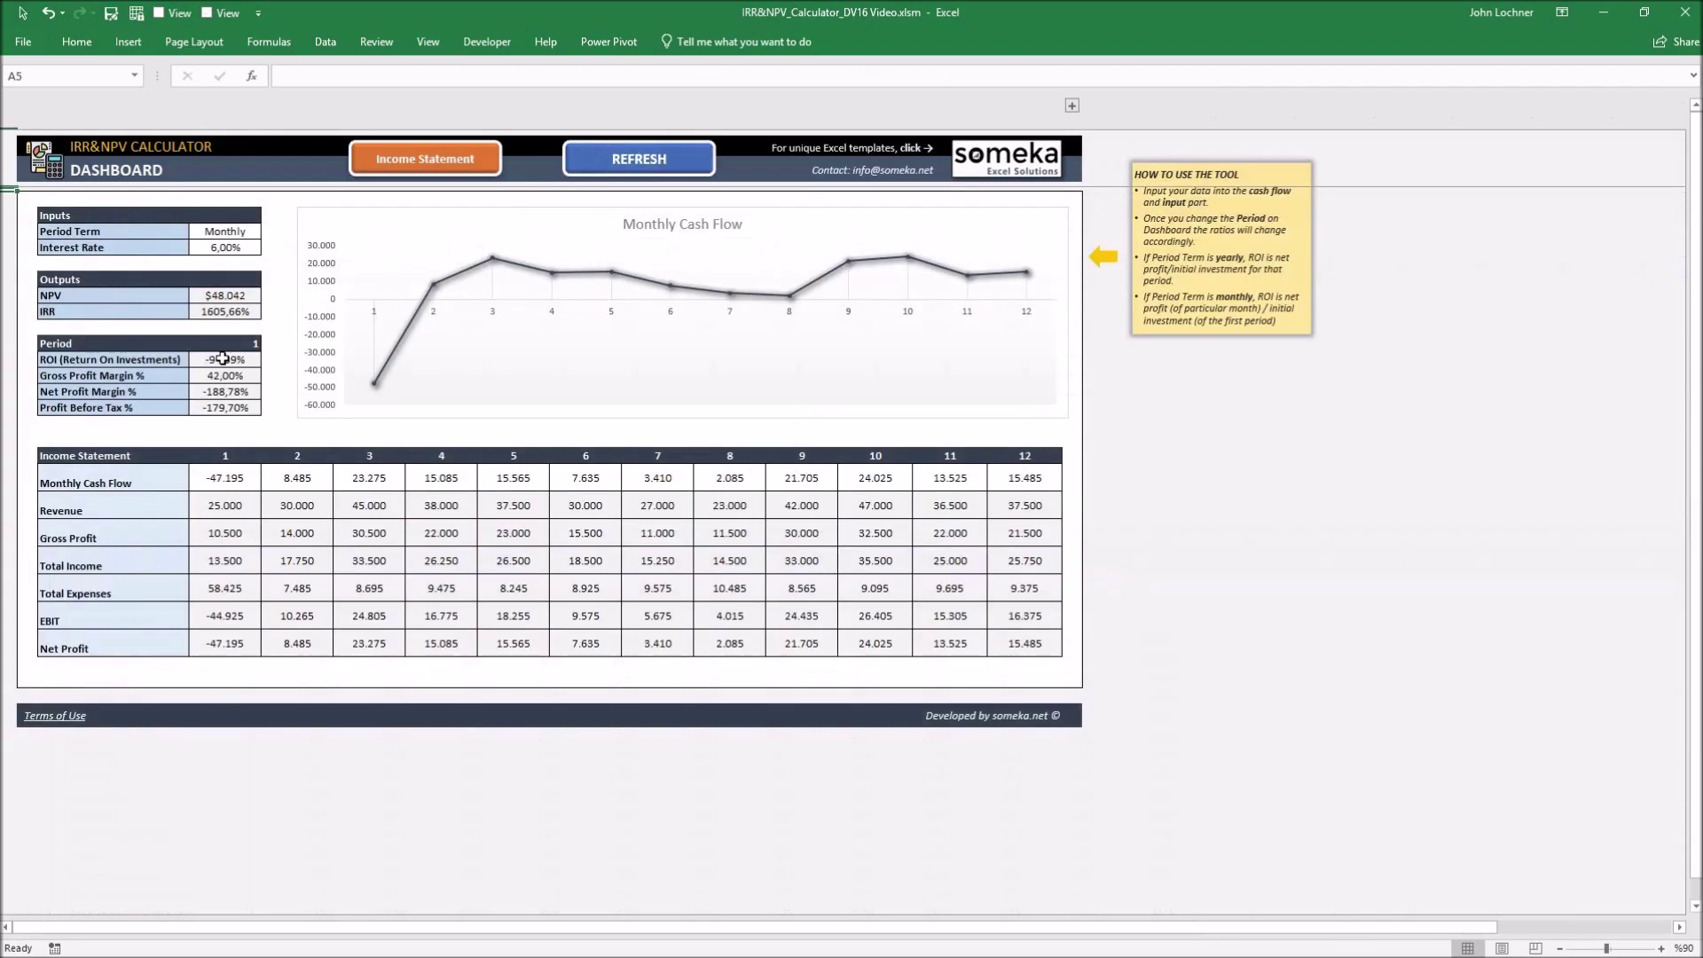
{"action": "left_click_drag", "start_coordinate": [223, 360], "coordinate": [233, 405]}
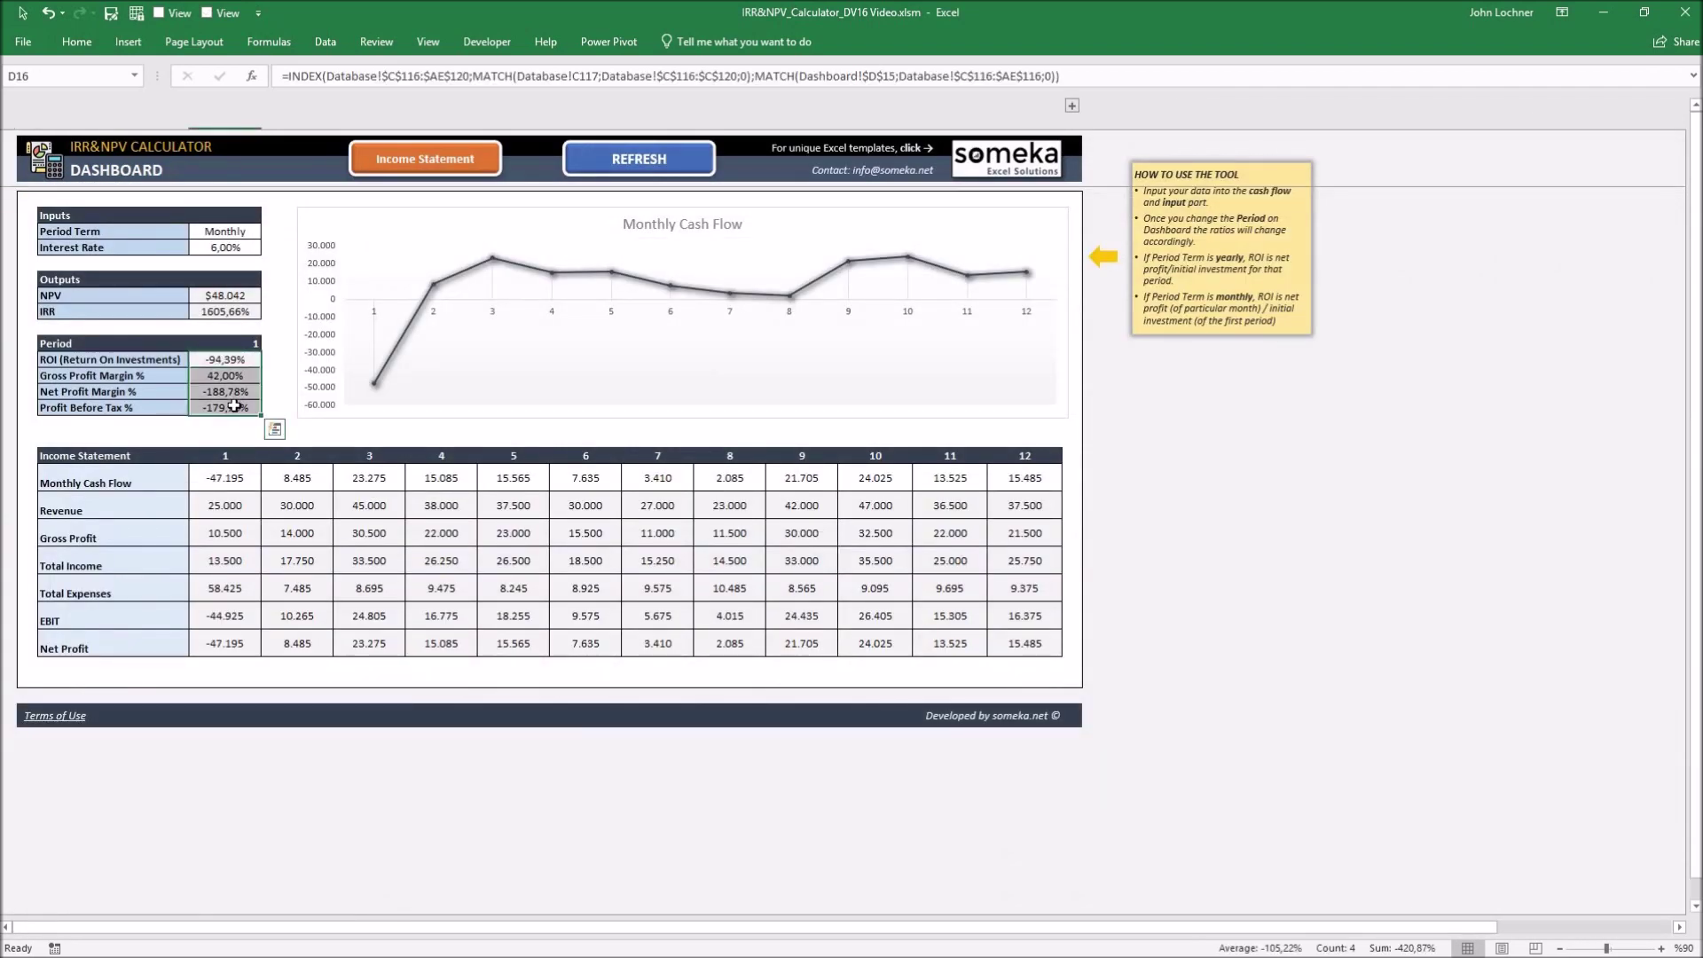
{"action": "left_click", "coordinate": [233, 343]}
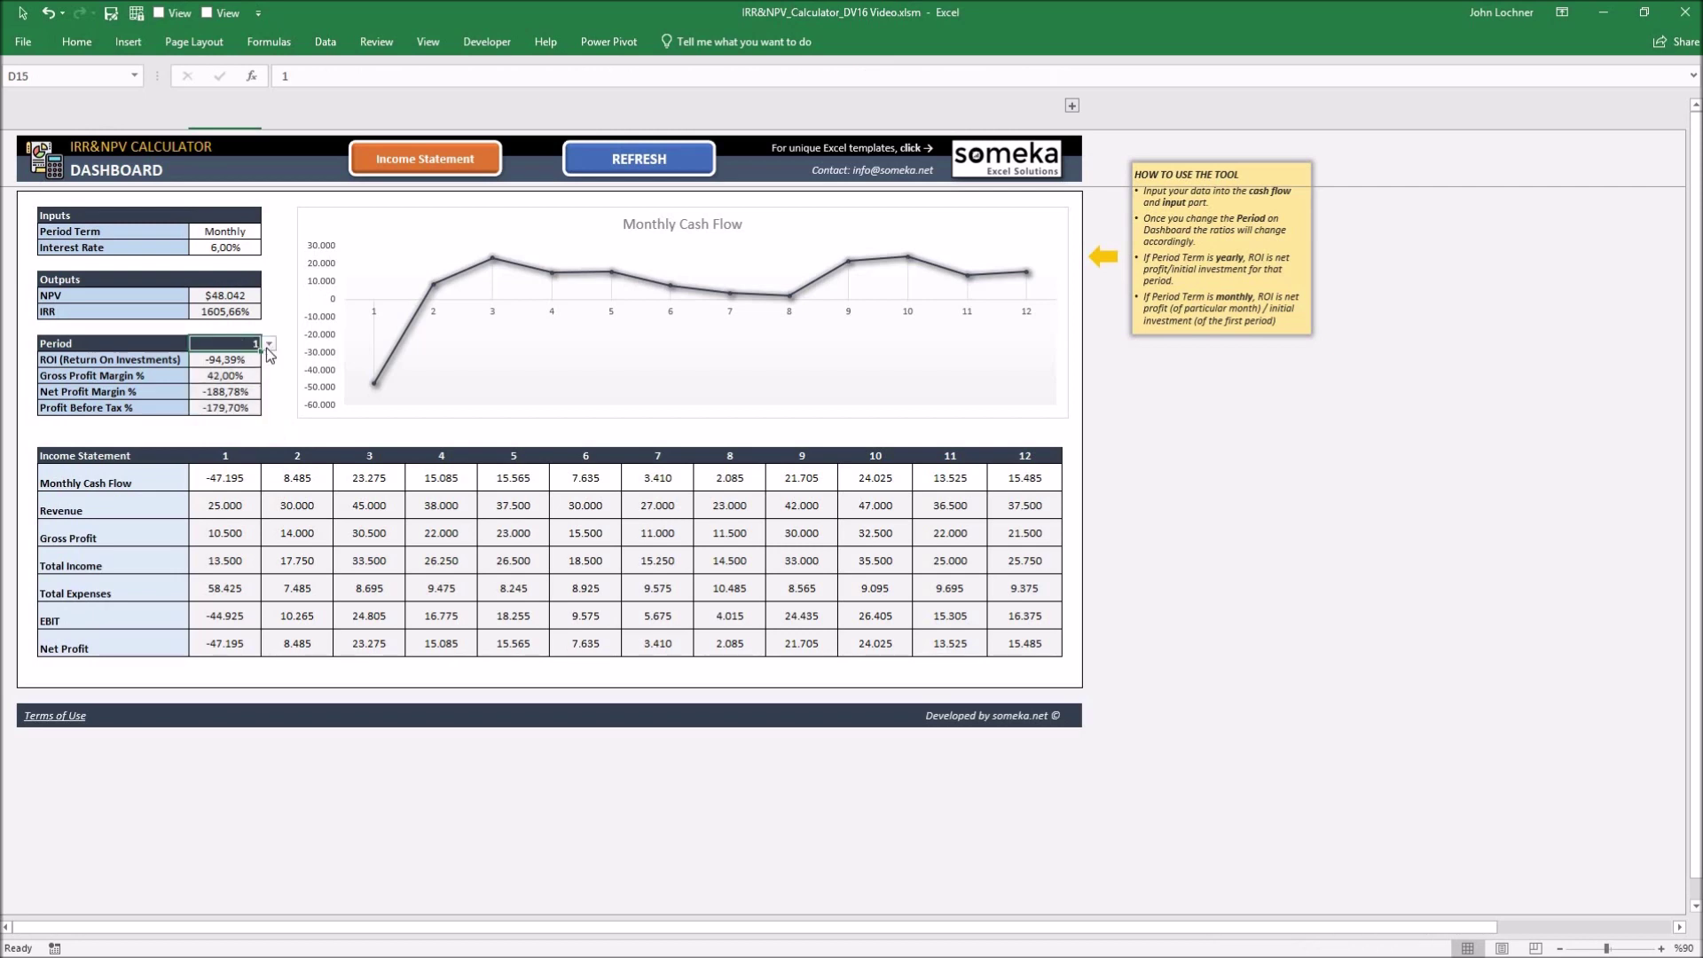
{"action": "left_click", "coordinate": [267, 344]}
{"action": "left_click_drag", "start_coordinate": [269, 382], "coordinate": [269, 406]}
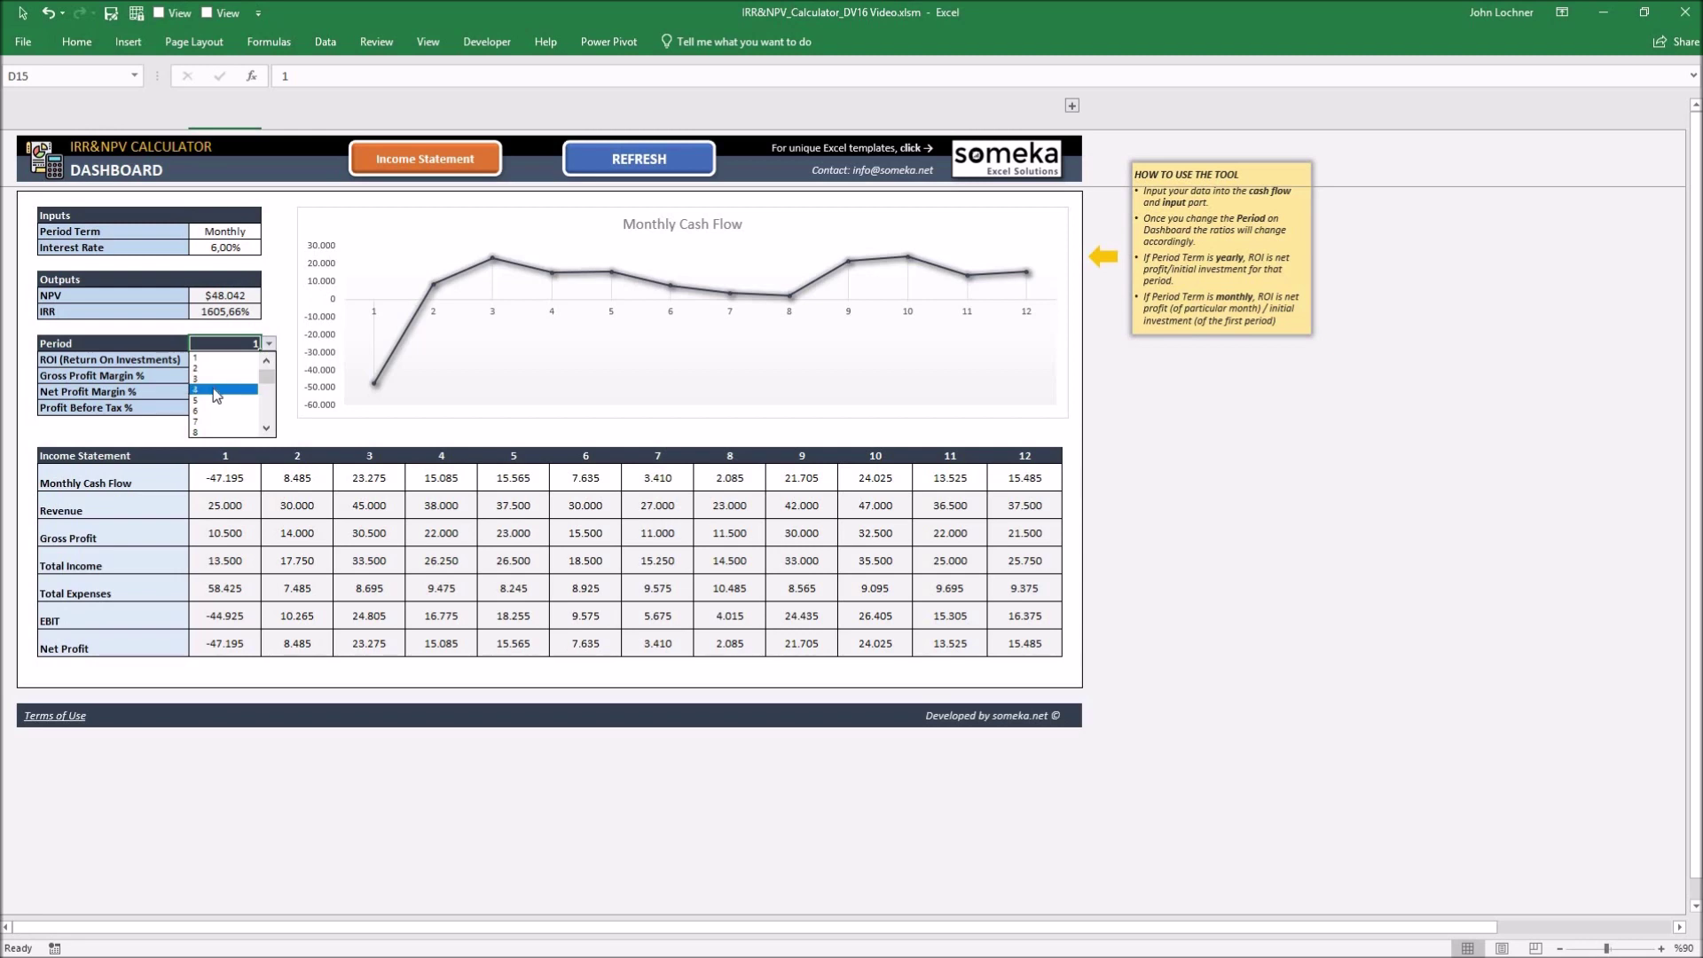
{"action": "left_click", "coordinate": [214, 390]}
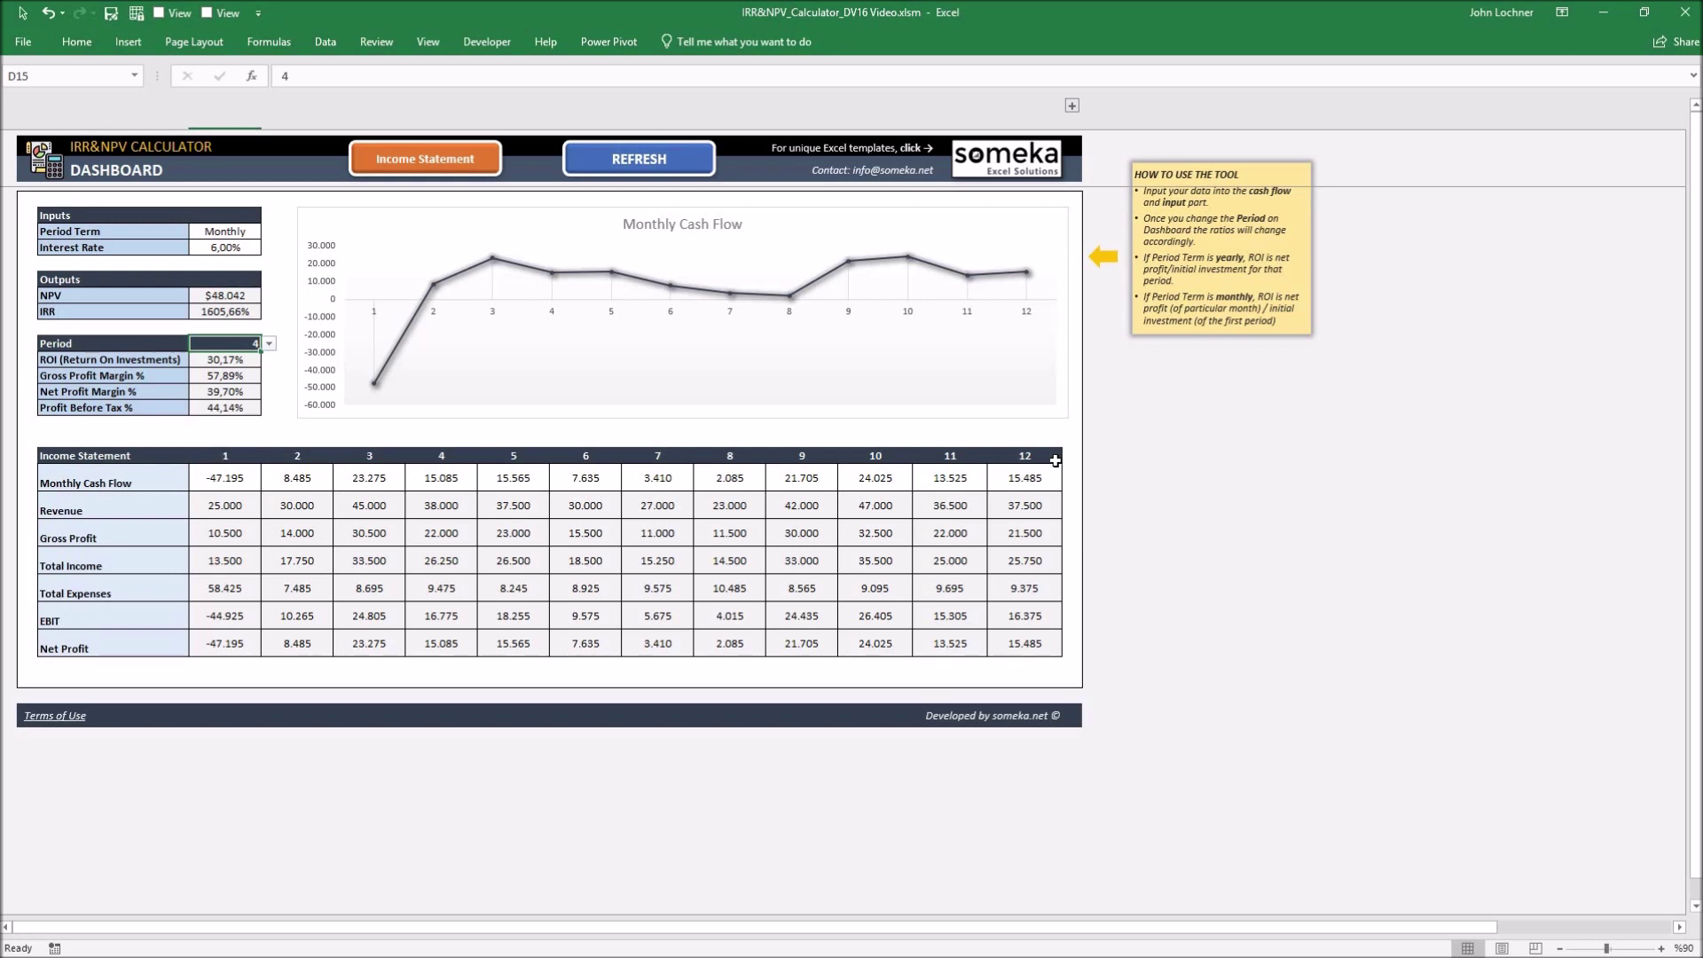
{"action": "mouse_move", "coordinate": [1055, 460]}
{"action": "left_mouse_down"}
{"action": "mouse_move", "coordinate": [1091, 467]}
{"action": "mouse_move", "coordinate": [1020, 455]}
{"action": "mouse_move", "coordinate": [1046, 455]}
{"action": "left_mouse_up"}
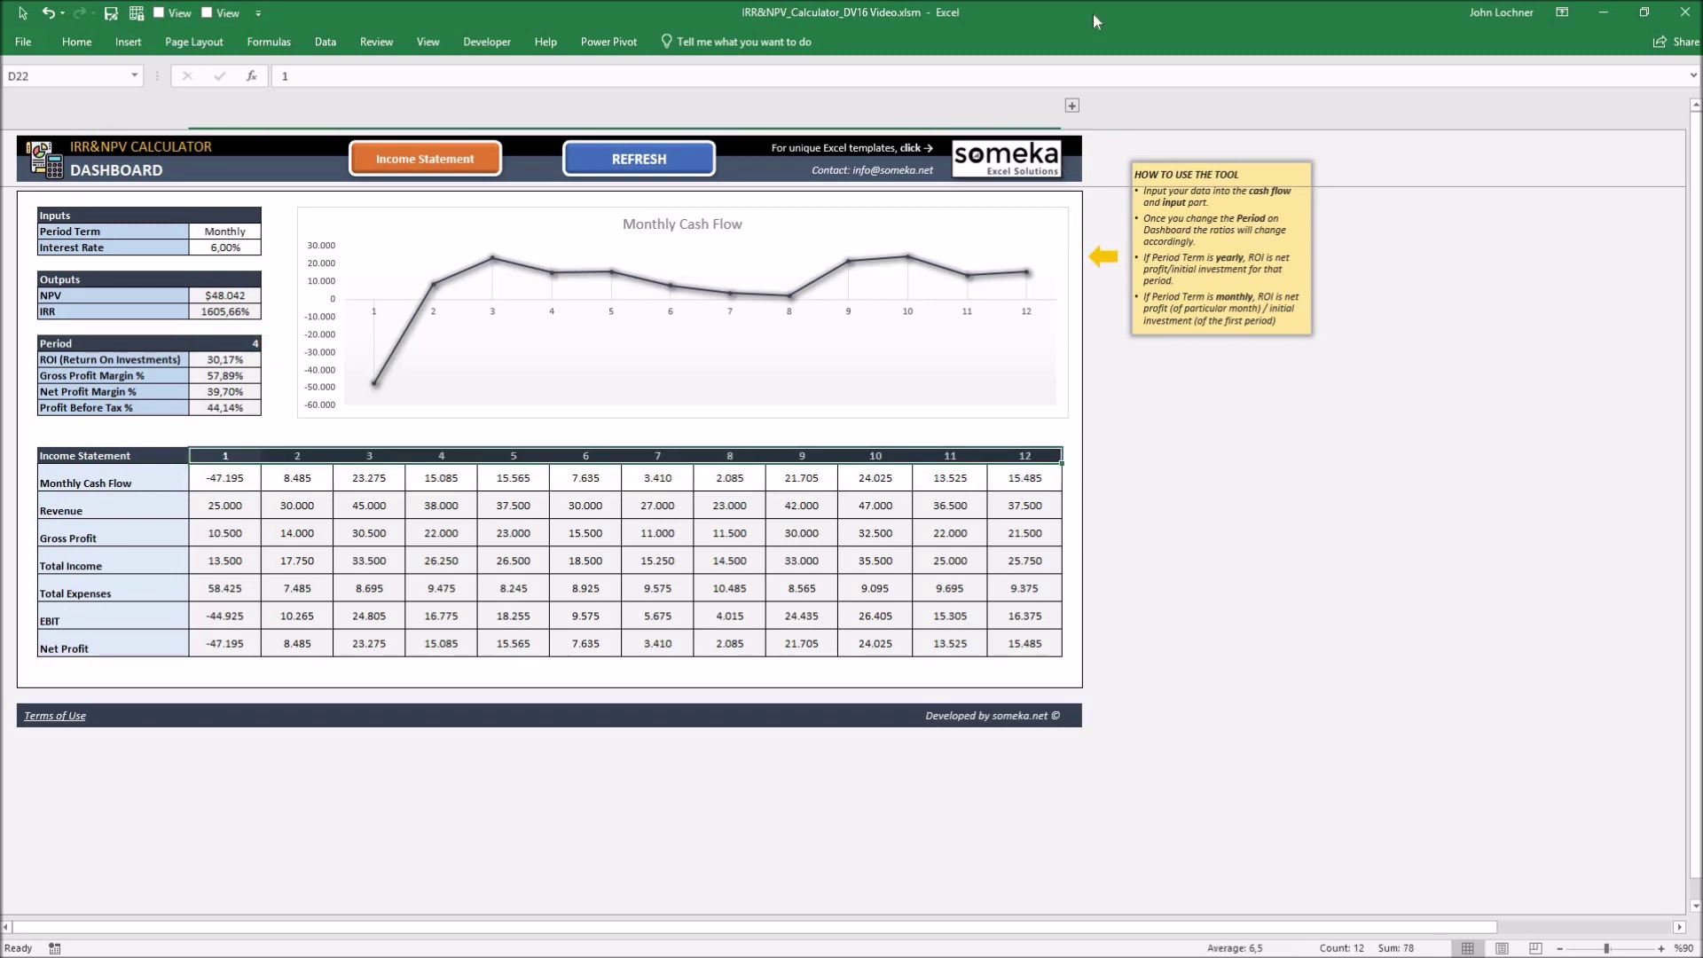
{"action": "left_click", "coordinate": [1072, 104]}
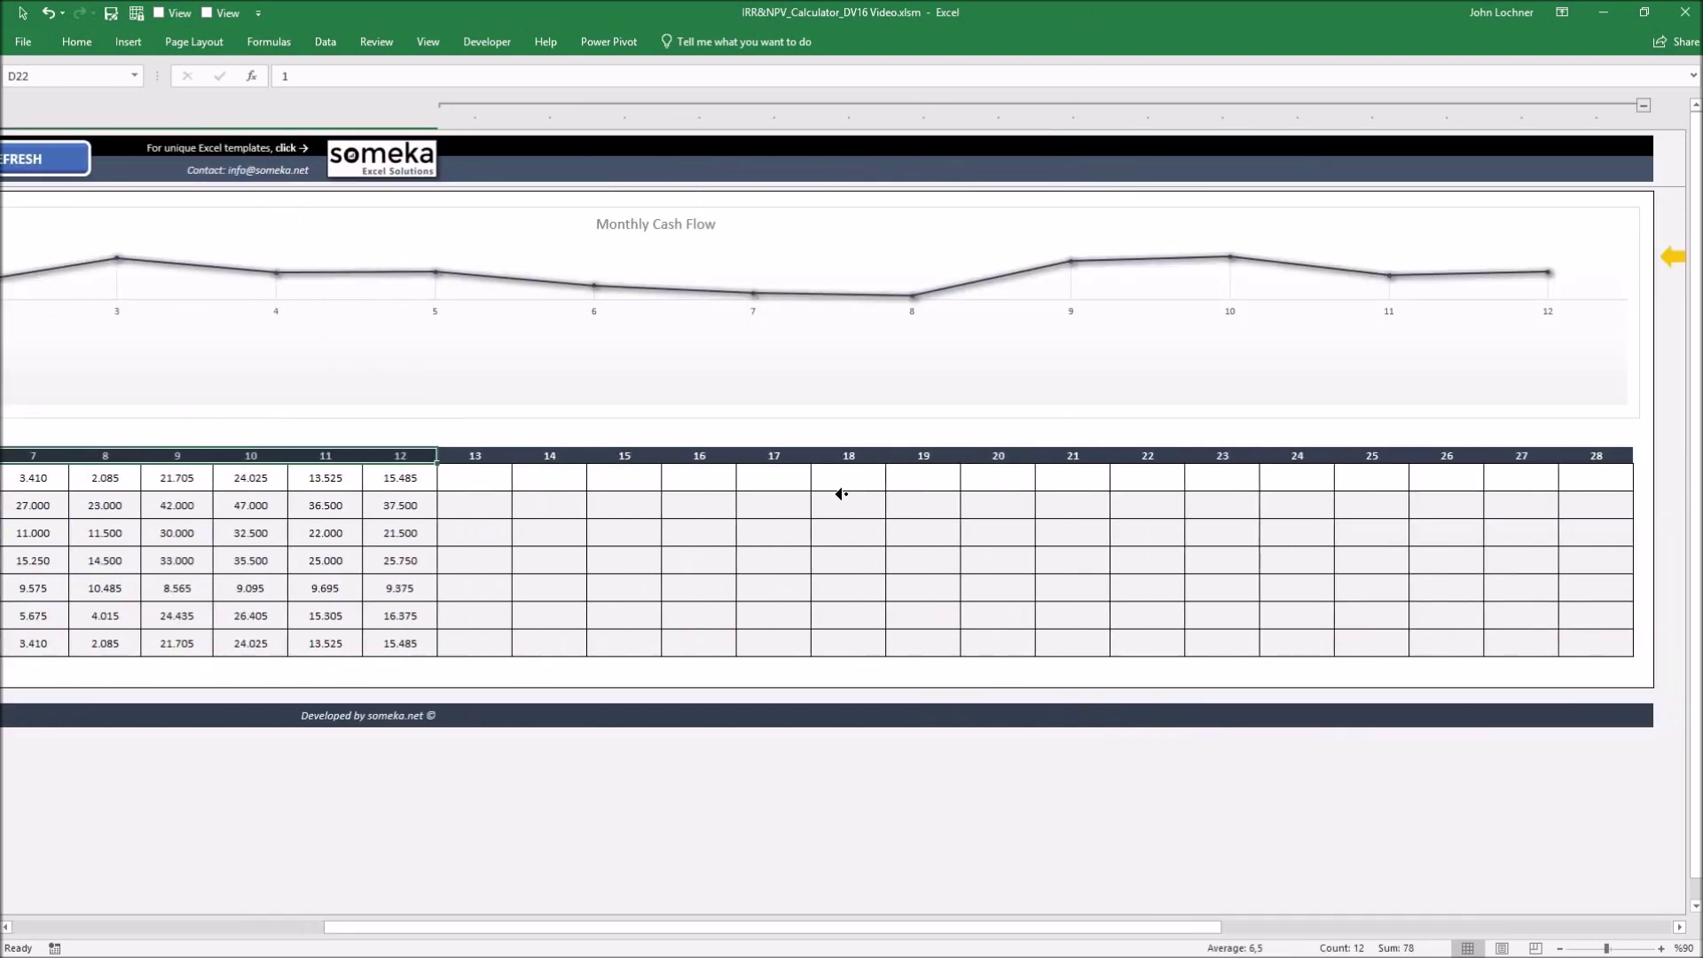
Paste the period 2–12 cash flows as values into periods 13–23, raising NPV to $185.303
{"action": "scroll", "coordinate": [567, 470], "scroll_direction": "left", "scroll_amount": 1}
{"action": "left_click_drag", "start_coordinate": [549, 479], "coordinate": [1524, 475]}
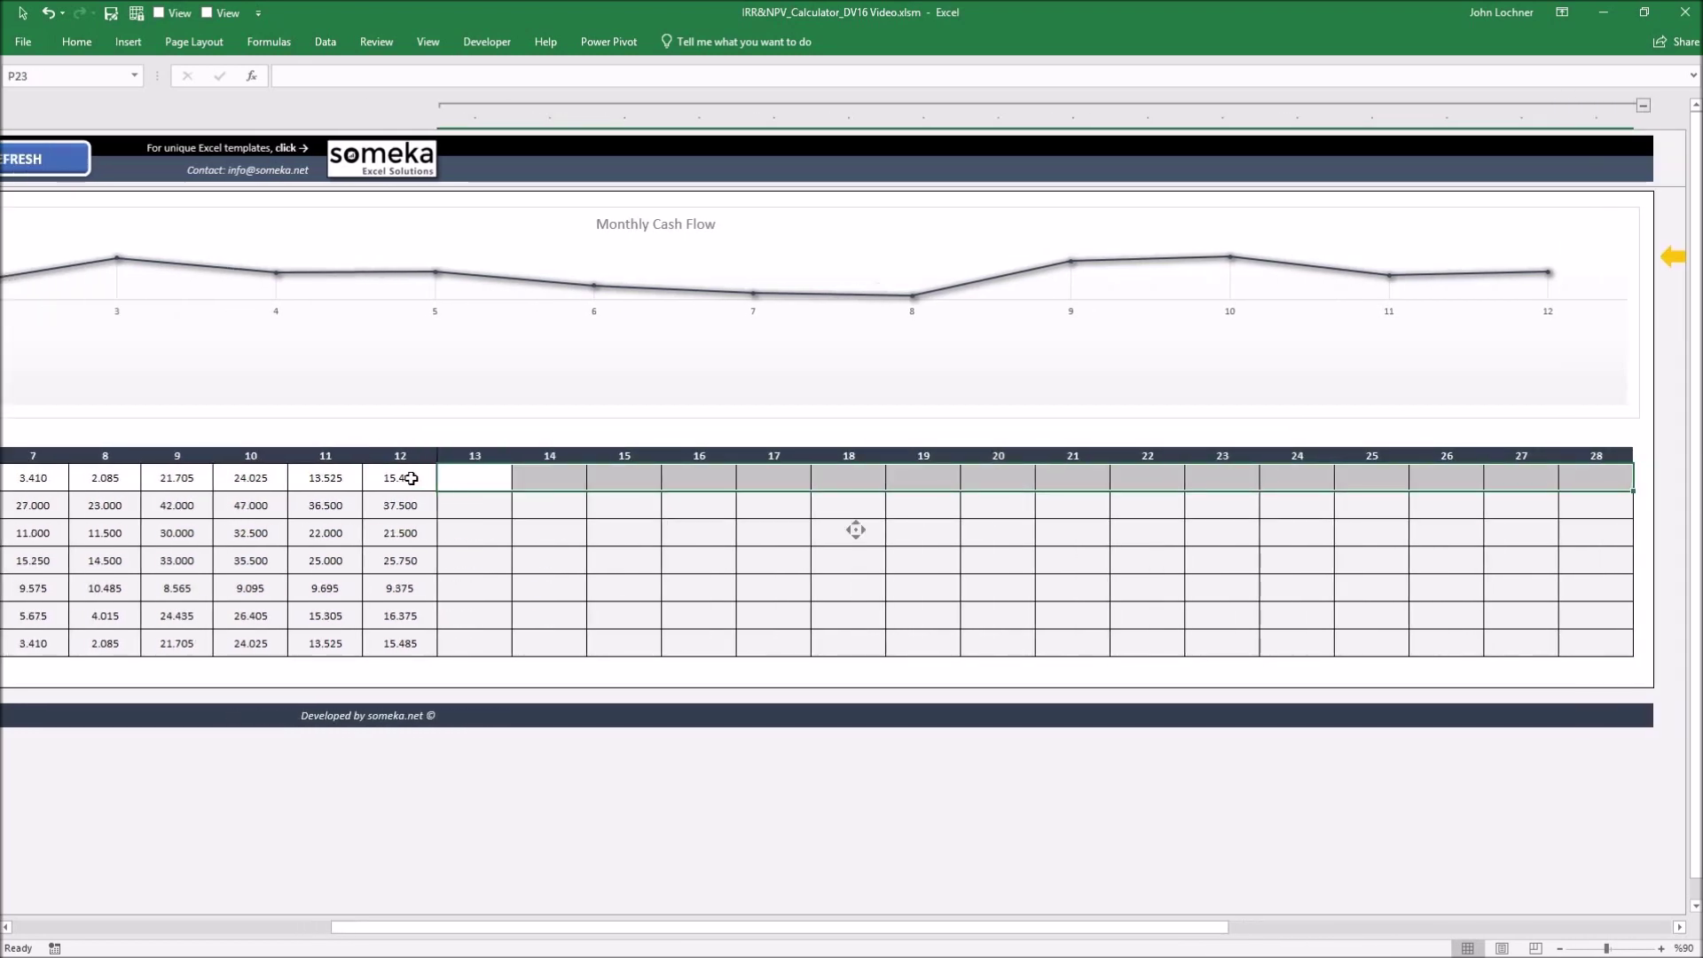
{"action": "scroll", "coordinate": [859, 529], "scroll_direction": "left", "scroll_amount": 9}
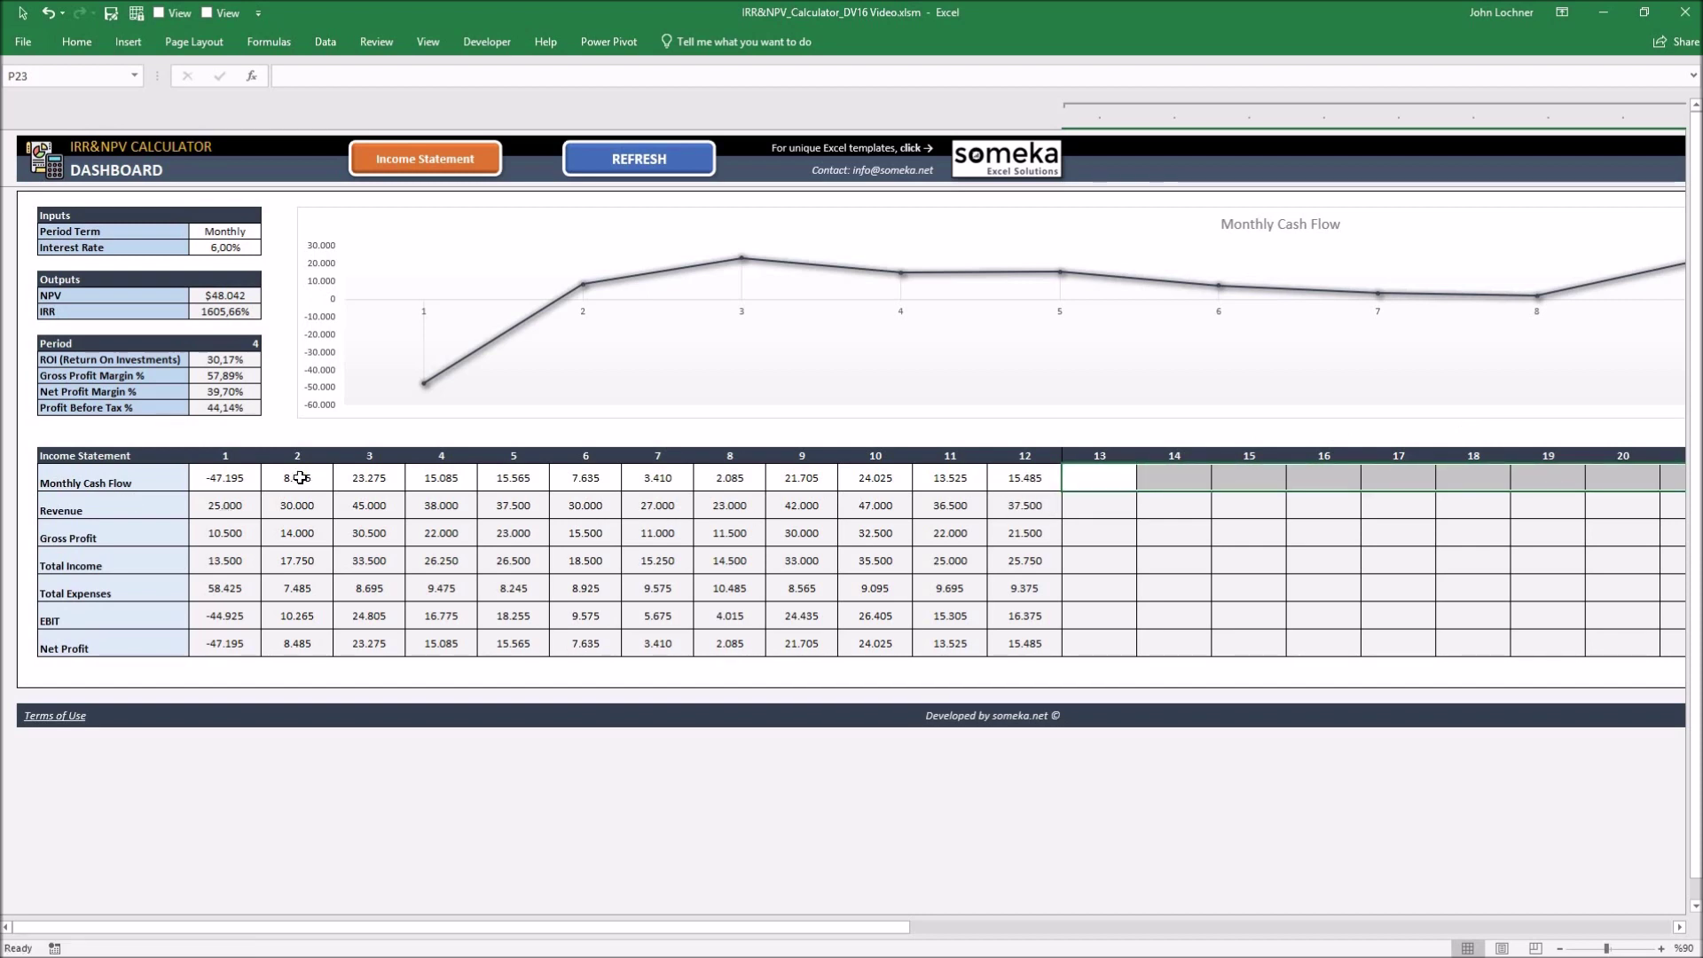
{"action": "left_click_drag", "start_coordinate": [299, 477], "coordinate": [1029, 479]}
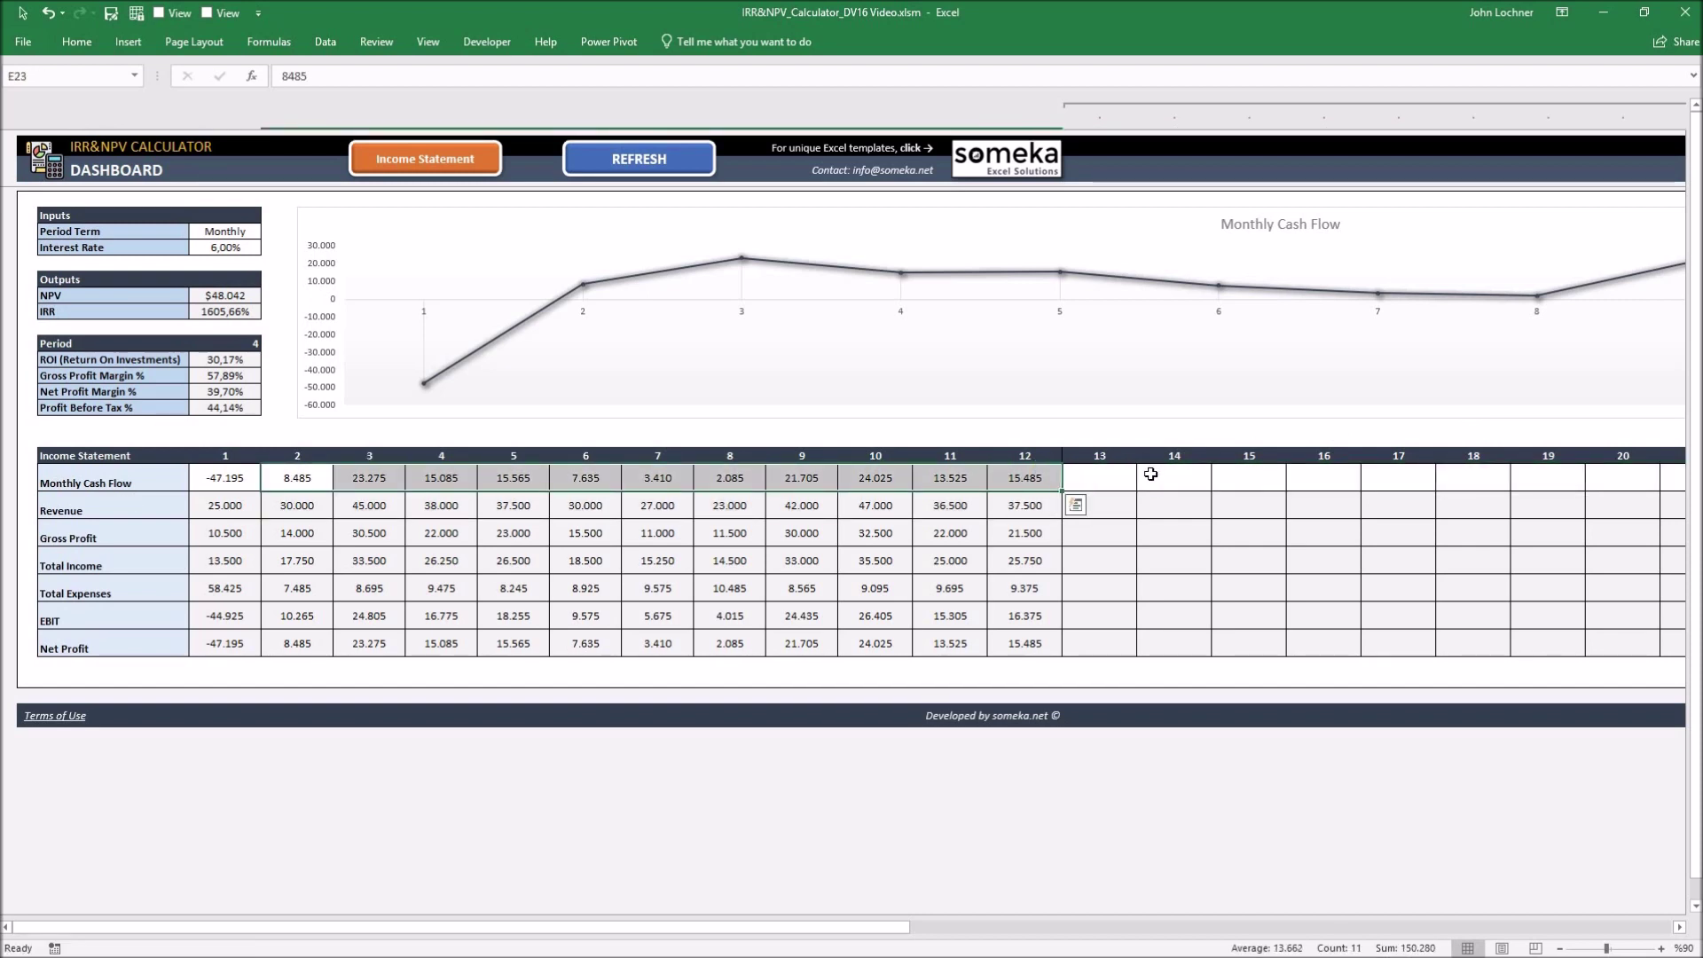
{"action": "key", "text": "ctrl+c"}
{"action": "left_click", "coordinate": [1091, 477]}
{"action": "key", "text": "ctrl+alt+v"}
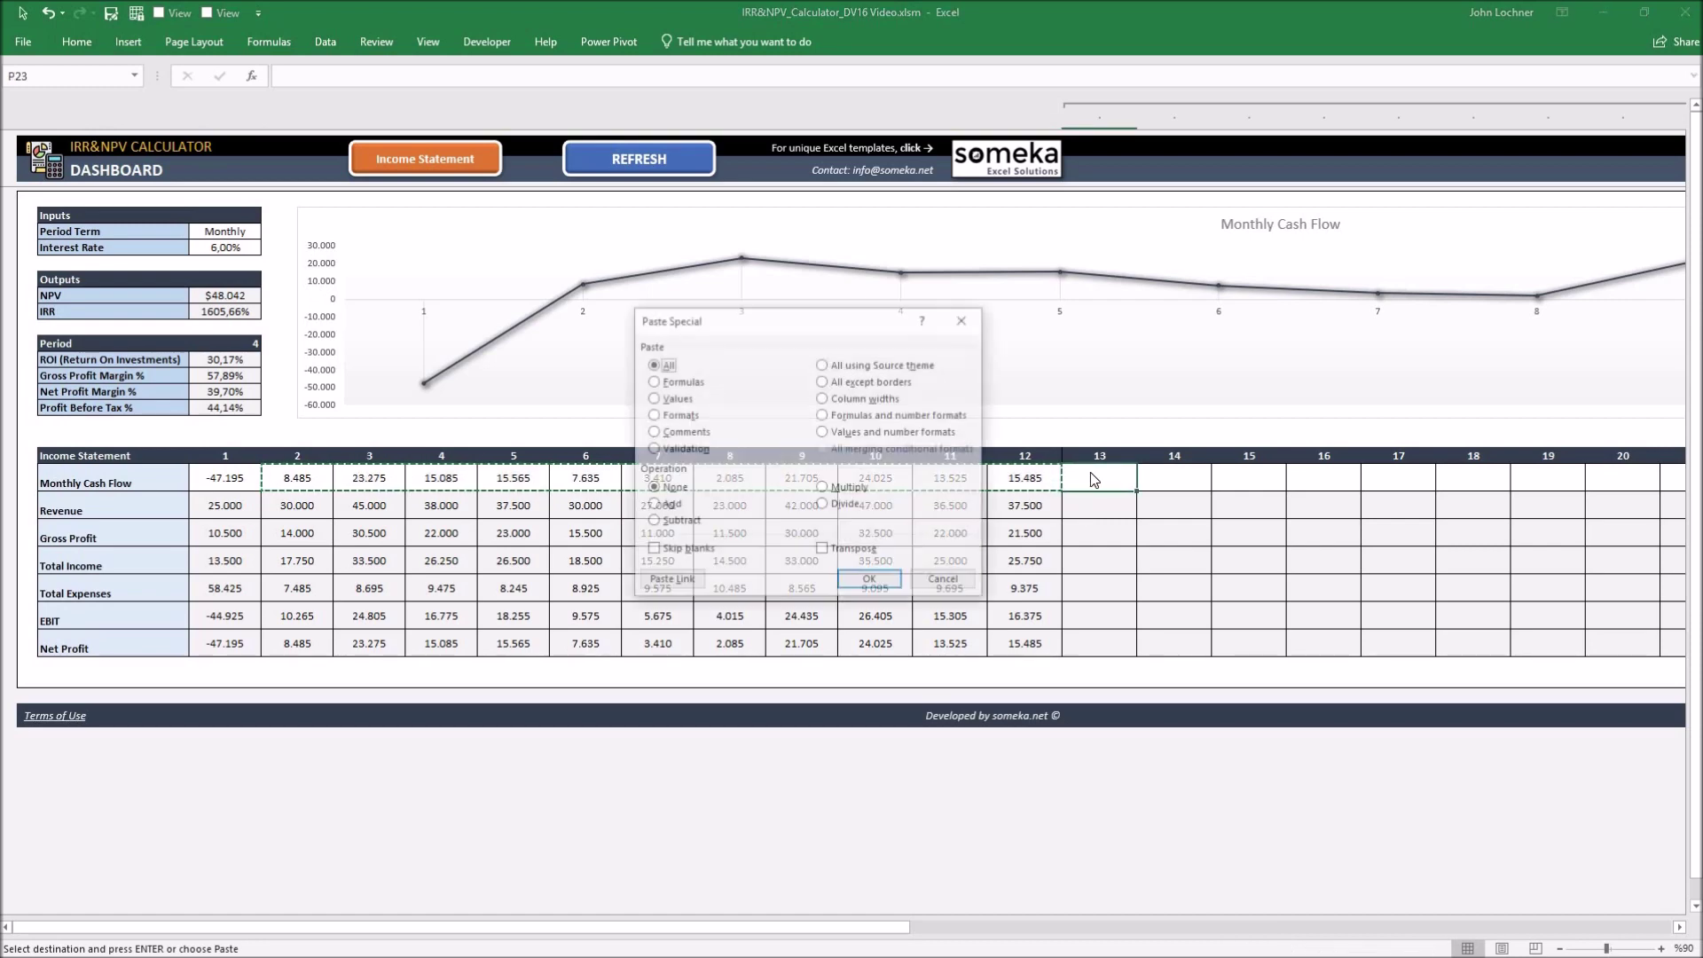
{"action": "key", "text": "Down"}
{"action": "key", "text": "Down"}
{"action": "key", "text": "Return"}
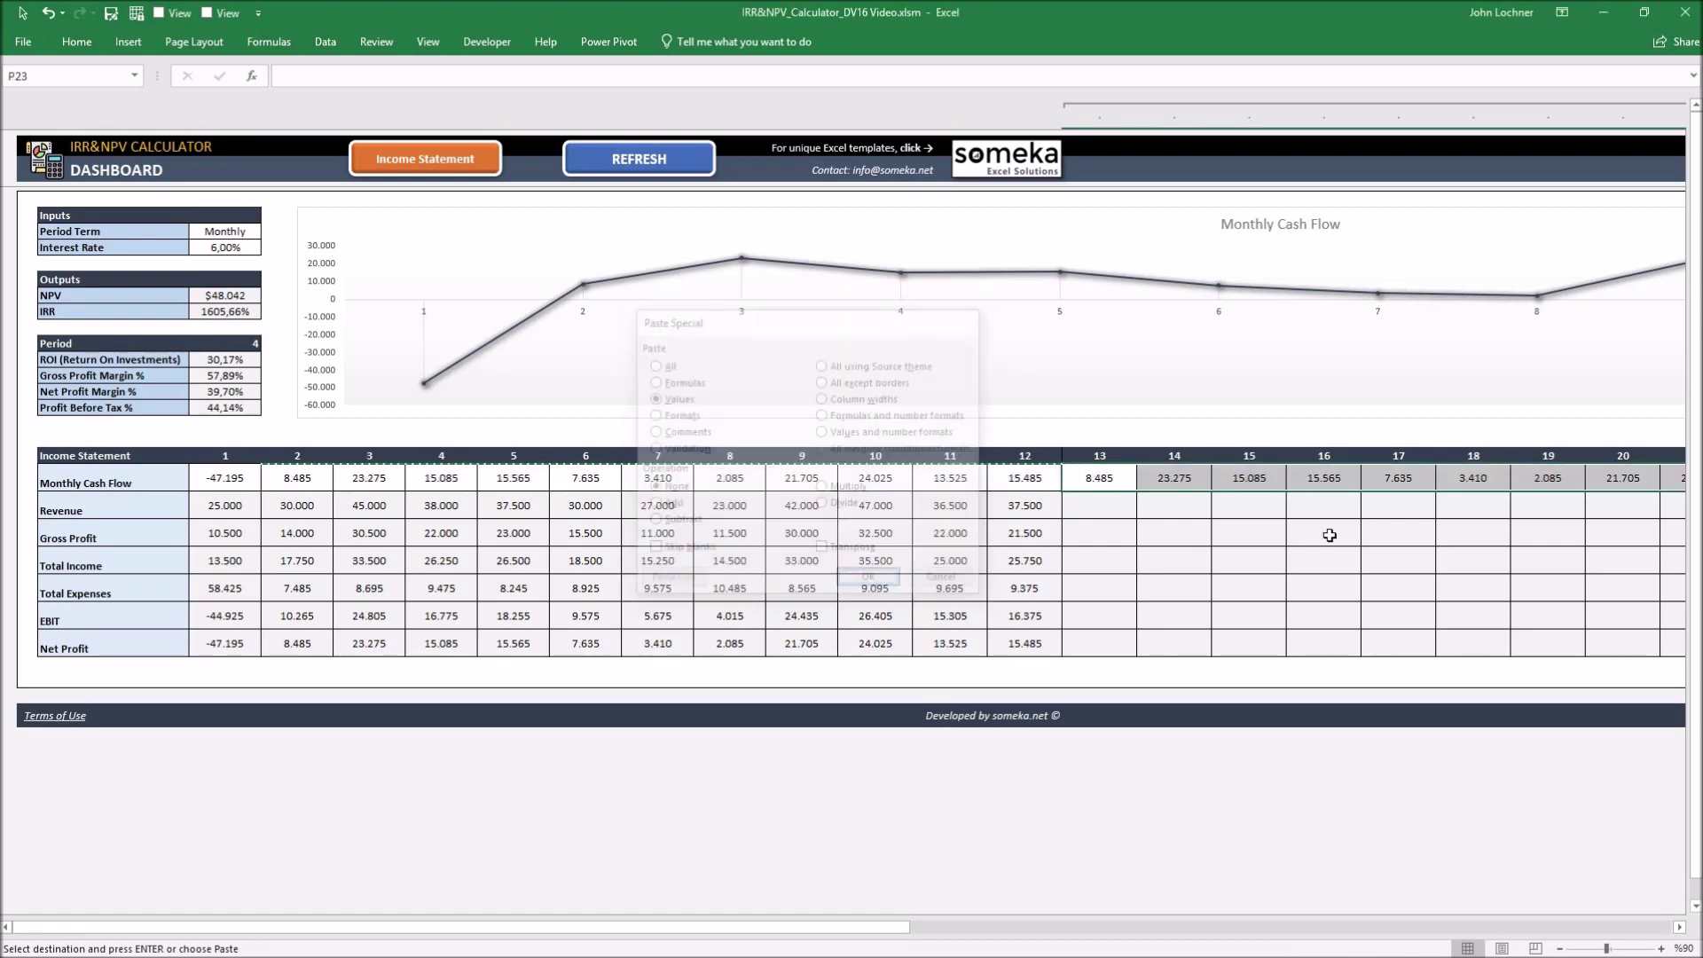
{"action": "scroll", "coordinate": [1082, 496], "scroll_direction": "right", "scroll_amount": 3}
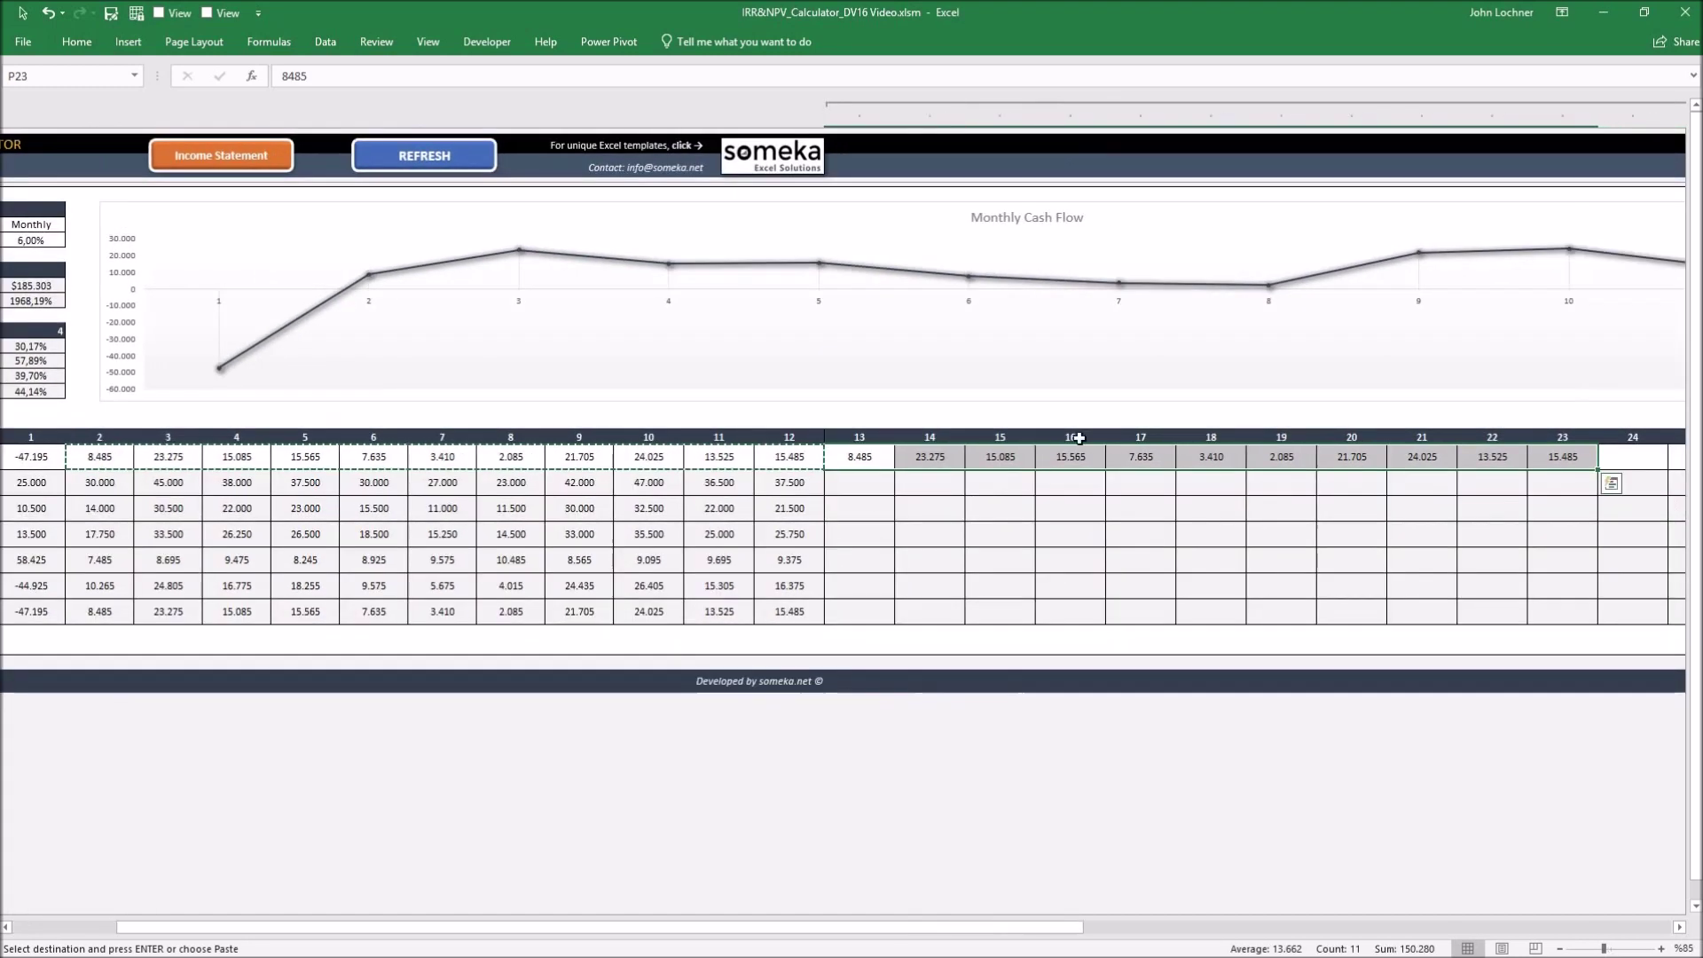
{"action": "scroll", "coordinate": [976, 274], "scroll_direction": "left", "scroll_amount": 3}
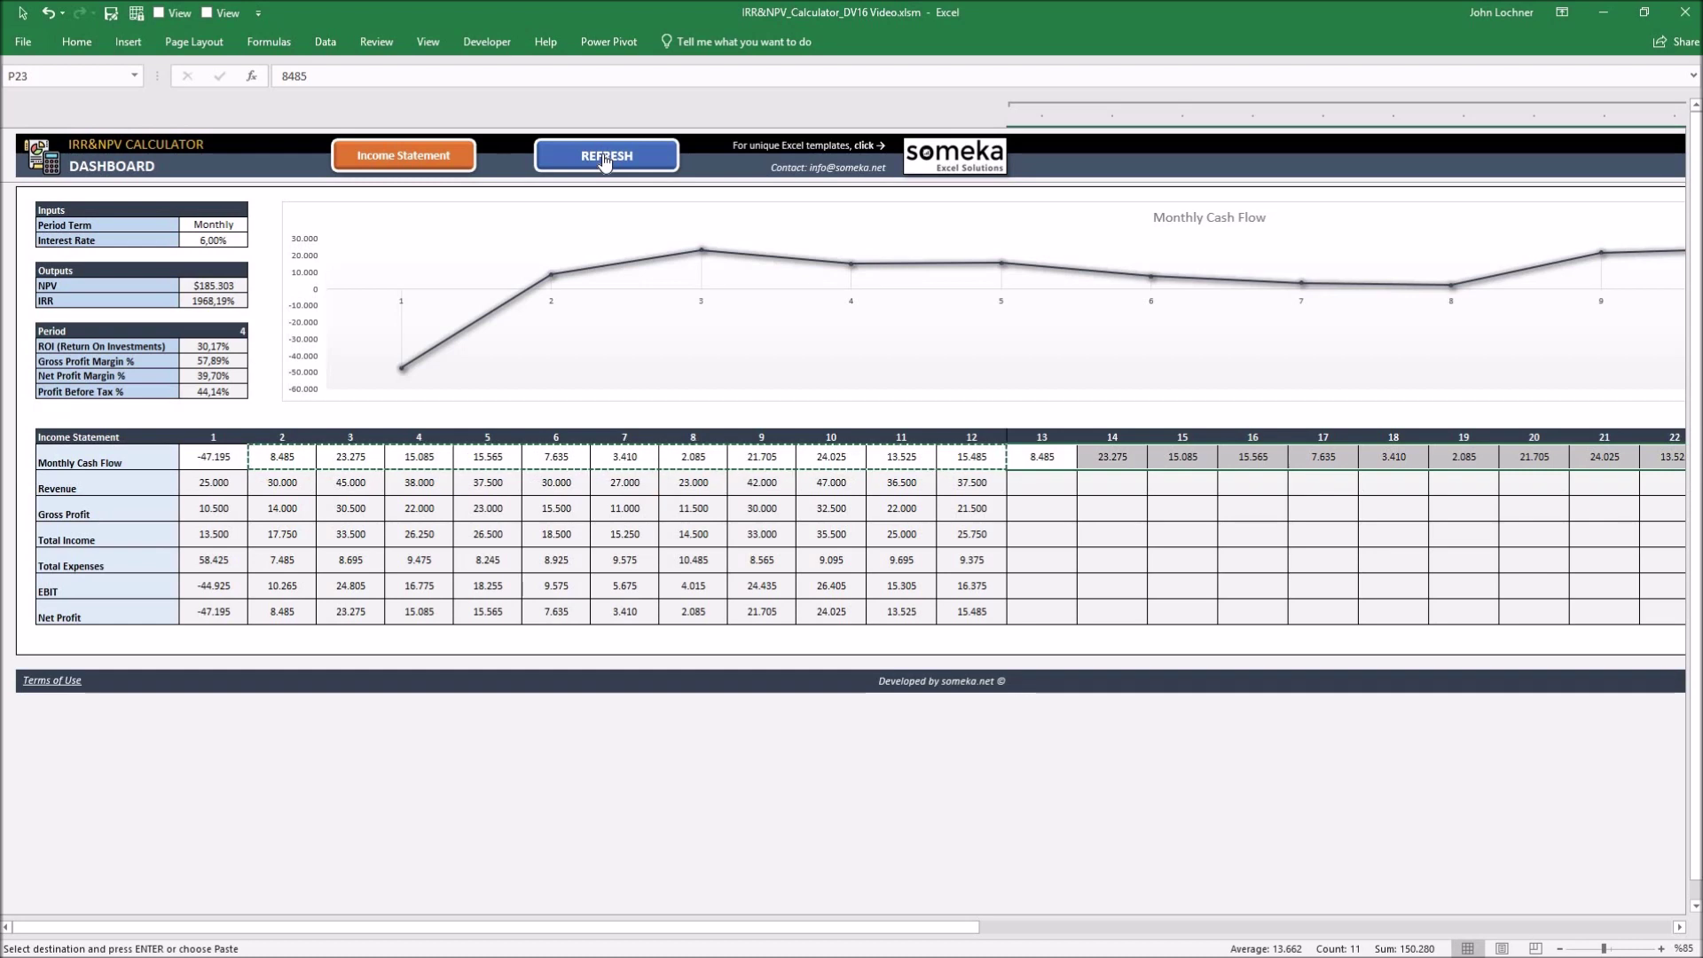
{"action": "left_click", "coordinate": [604, 158]}
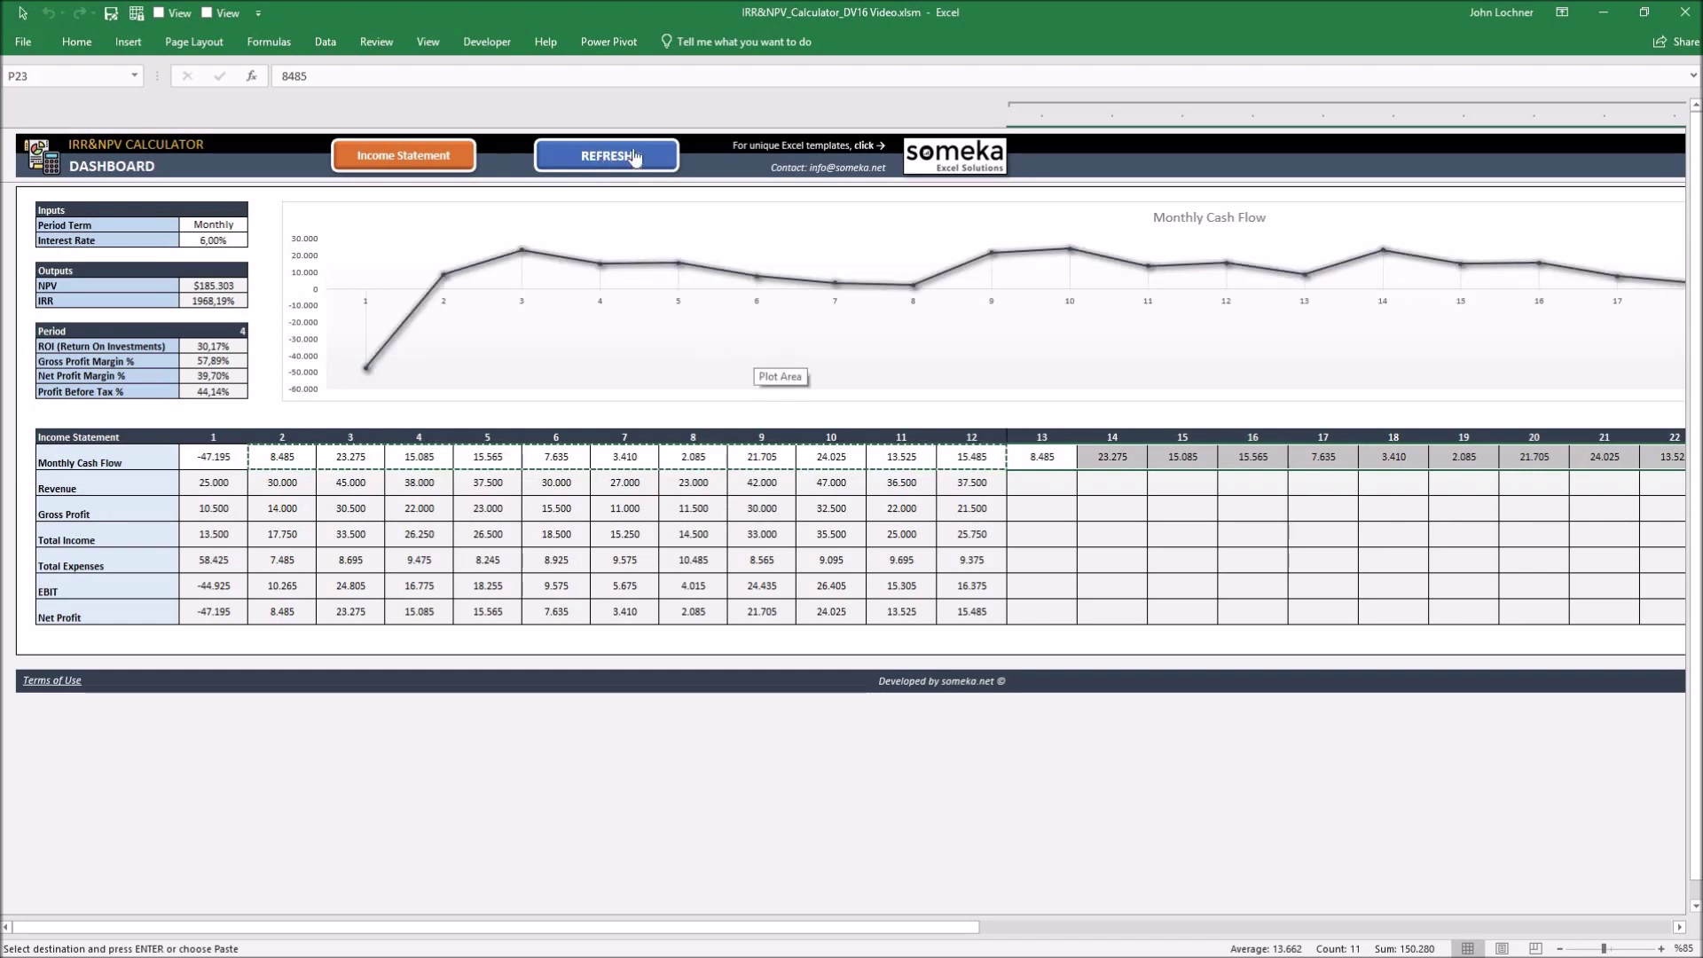
Refresh the chart to plot cash flows past period 12, then inspect the period 4 Total Expenses formula
{"action": "left_click", "coordinate": [638, 159]}
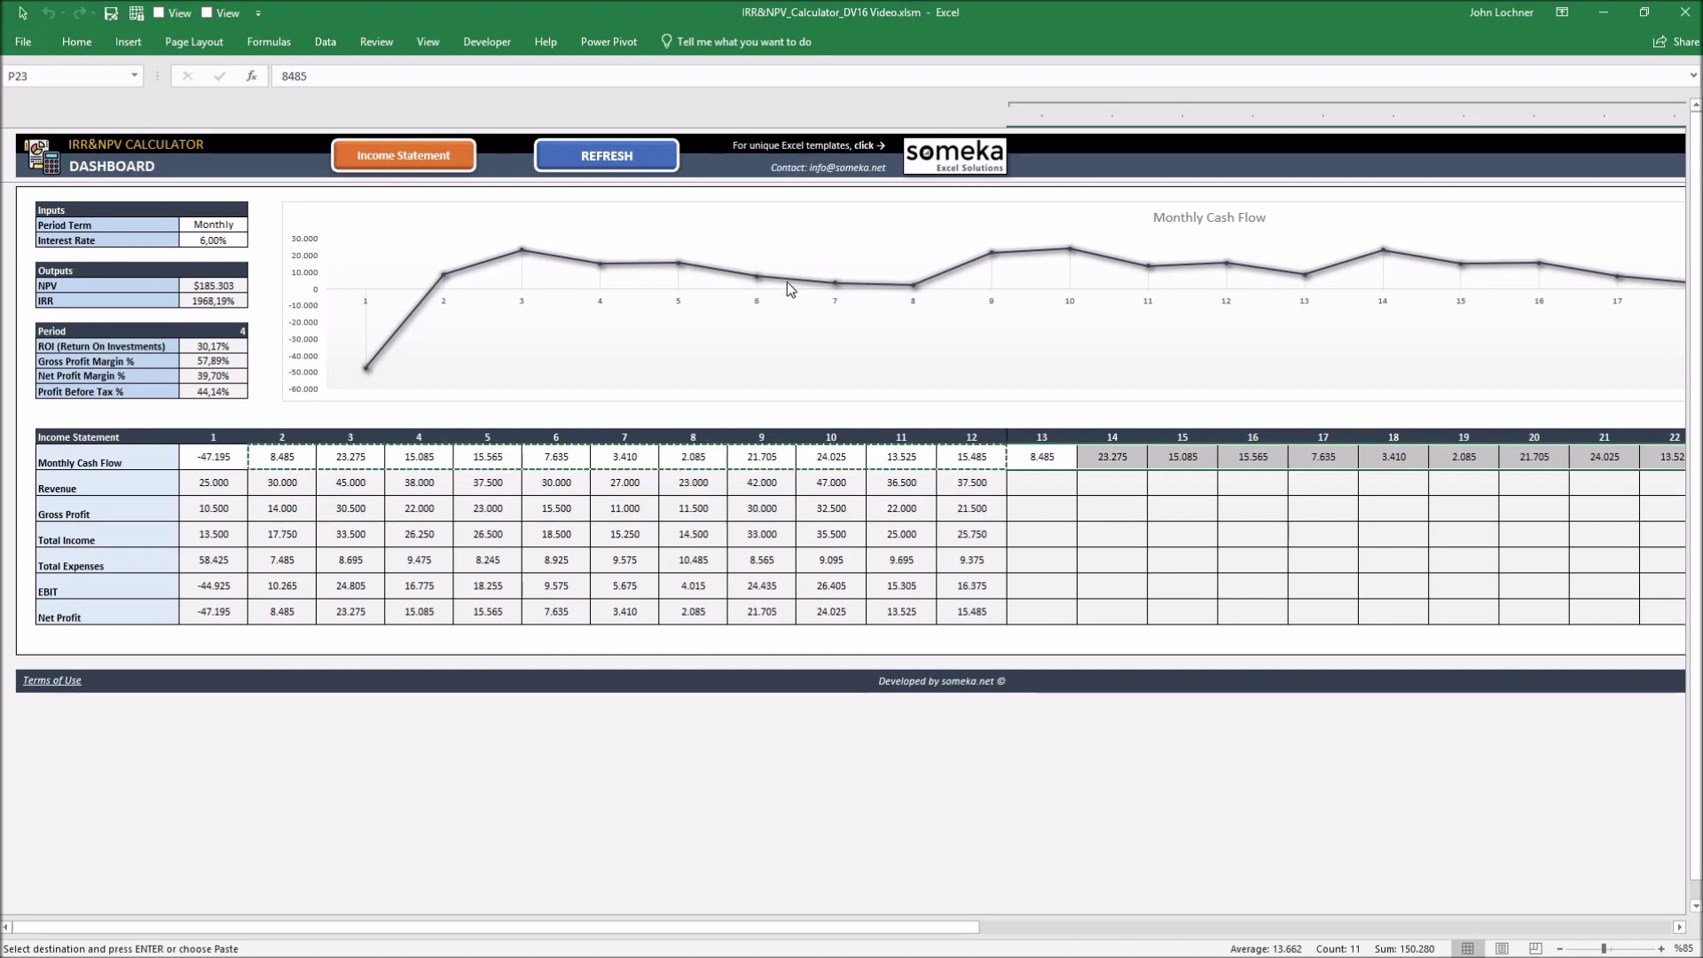
{"action": "mouse_move", "coordinate": [787, 283]}
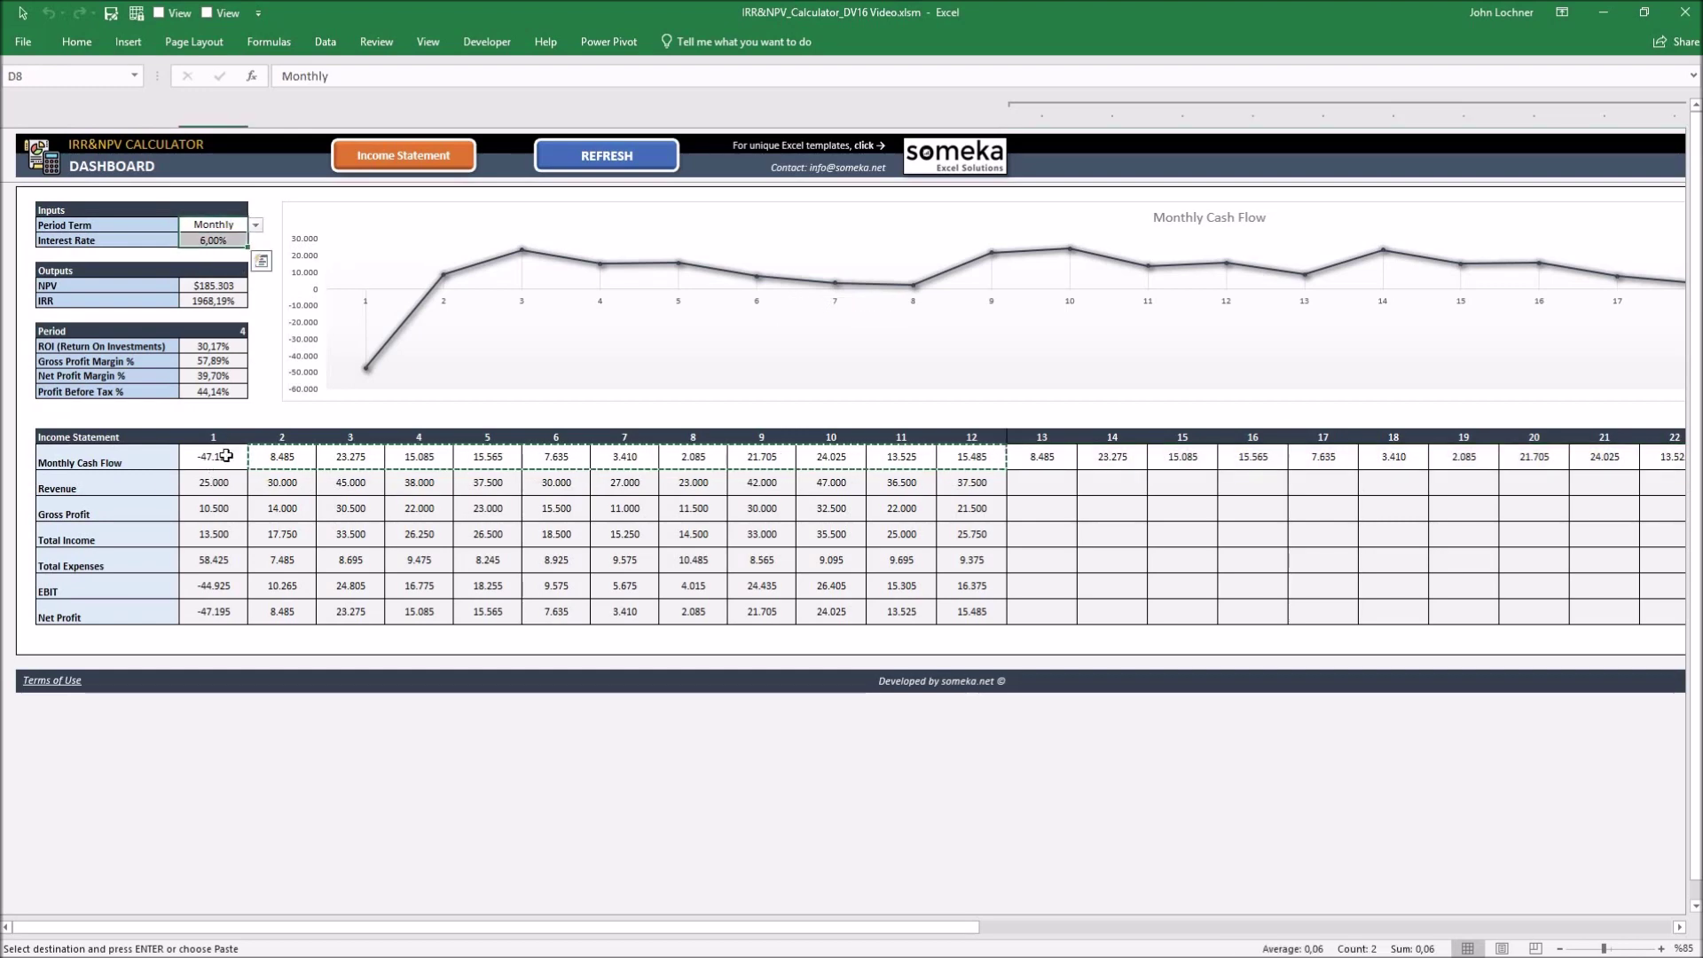
{"action": "left_click_drag", "start_coordinate": [214, 457], "coordinate": [1577, 449]}
{"action": "scroll", "coordinate": [104, 541], "scroll_direction": "left", "scroll_amount": 5}
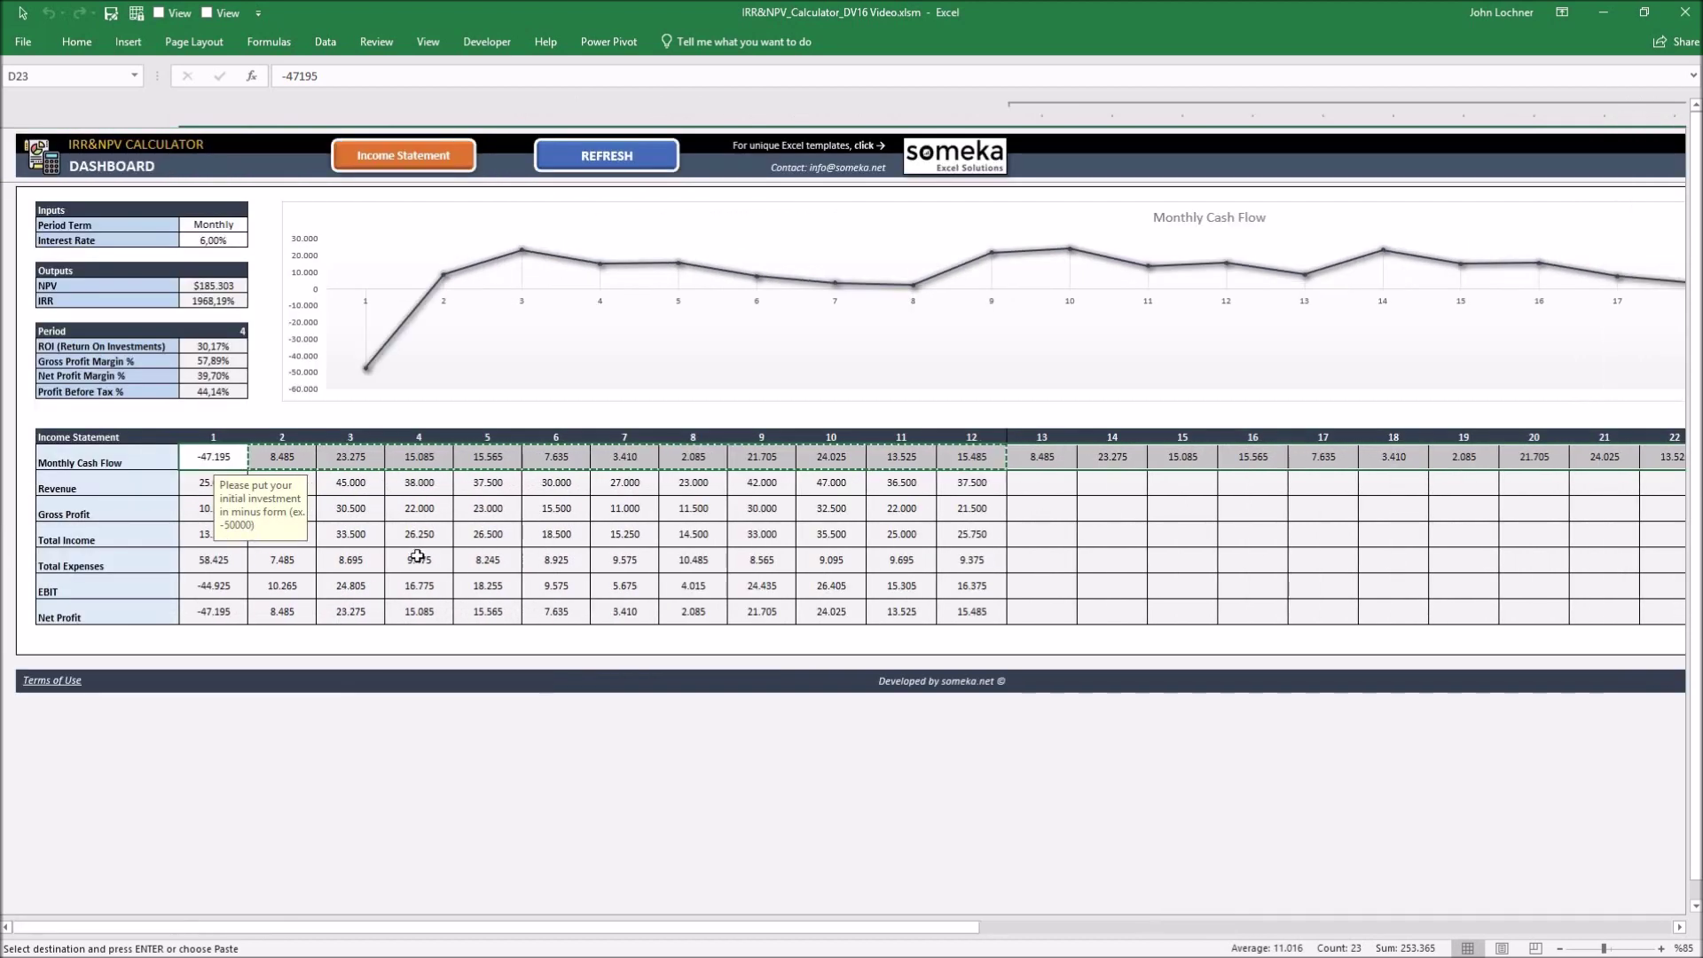
{"action": "left_click", "coordinate": [436, 563]}
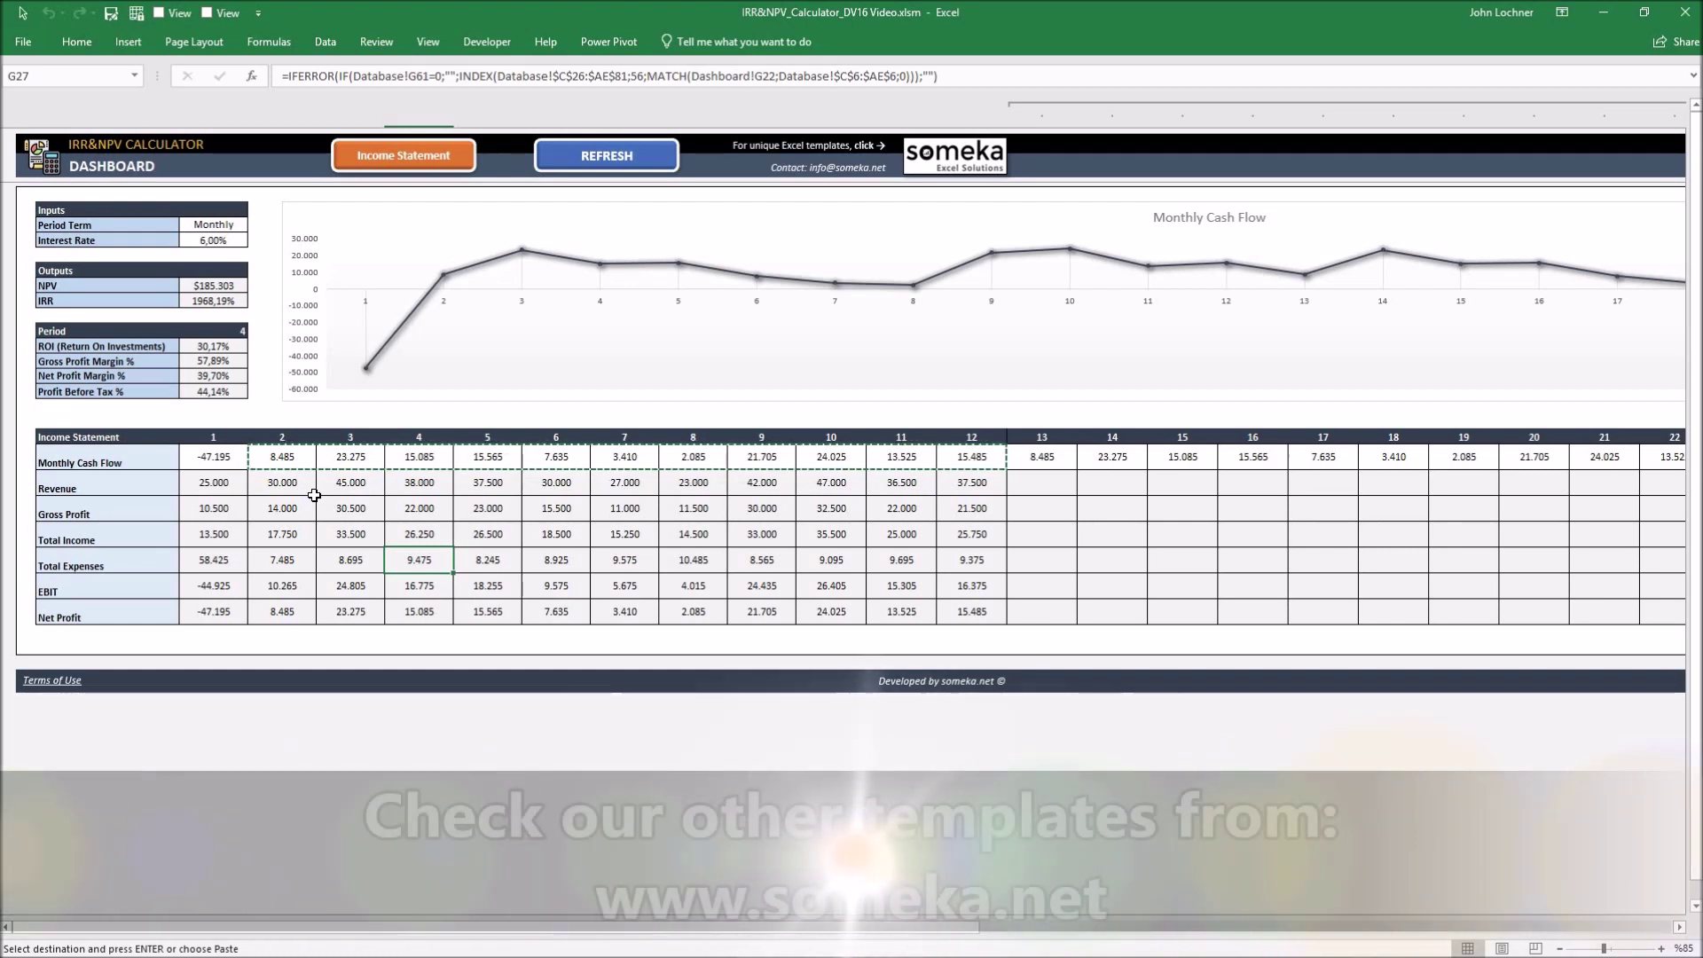
{"action": "key", "text": "ctrl+Home"}
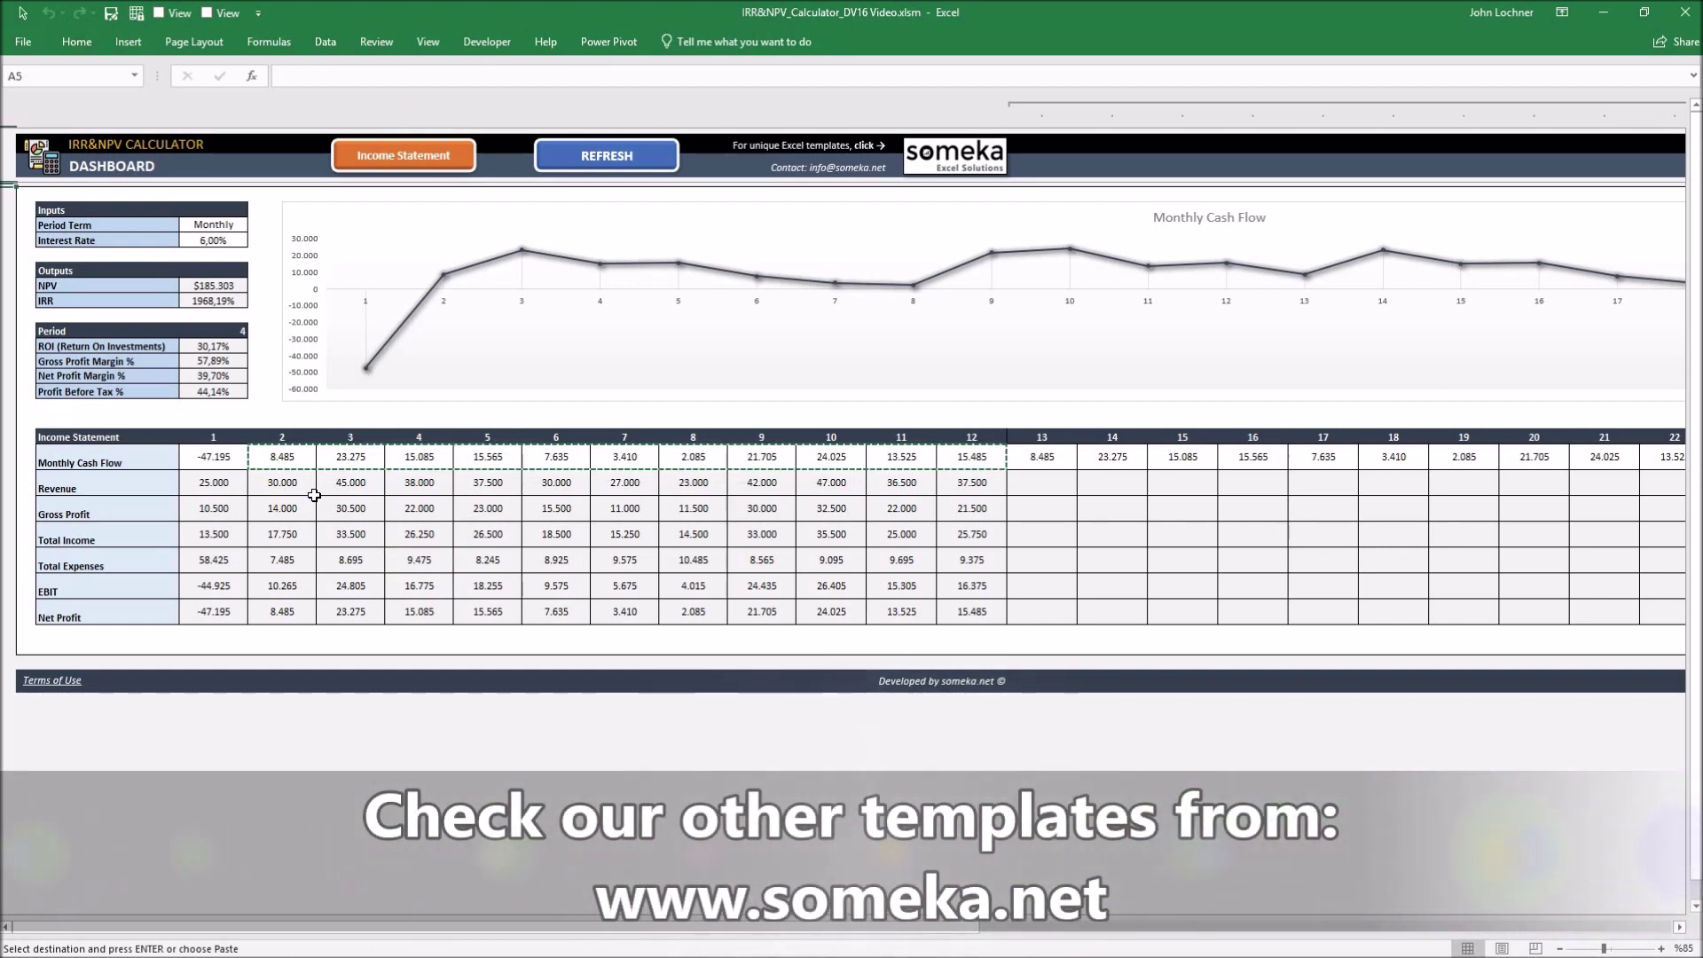